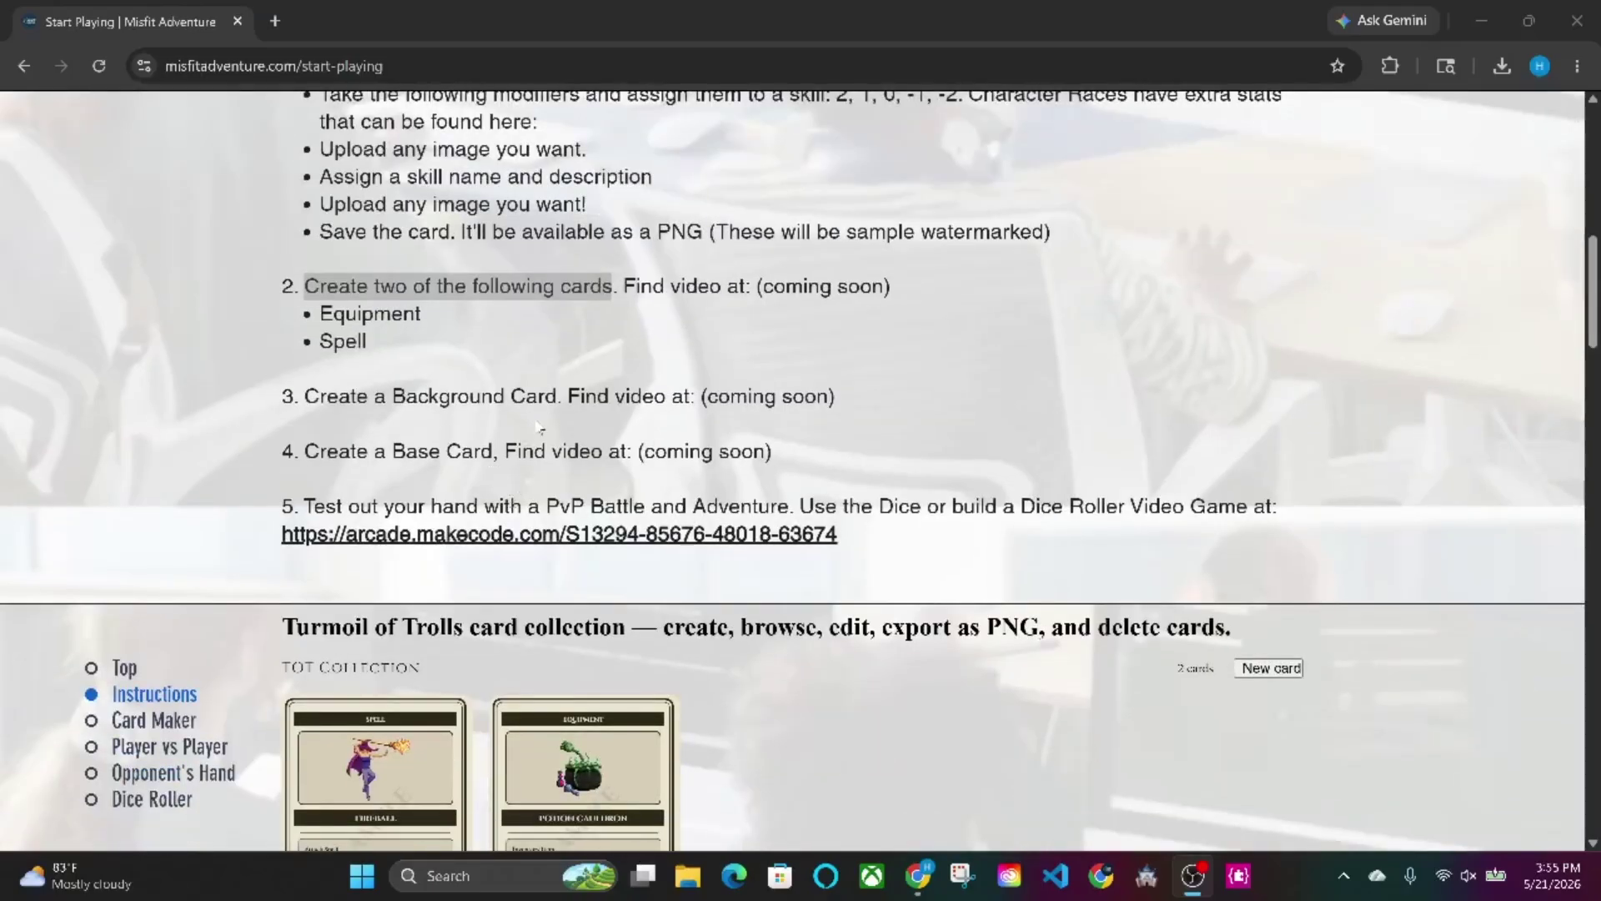
Step: Start a new card of the Background type in the Turmoil of Trolls card collection
scroll(540, 430, down, 1)
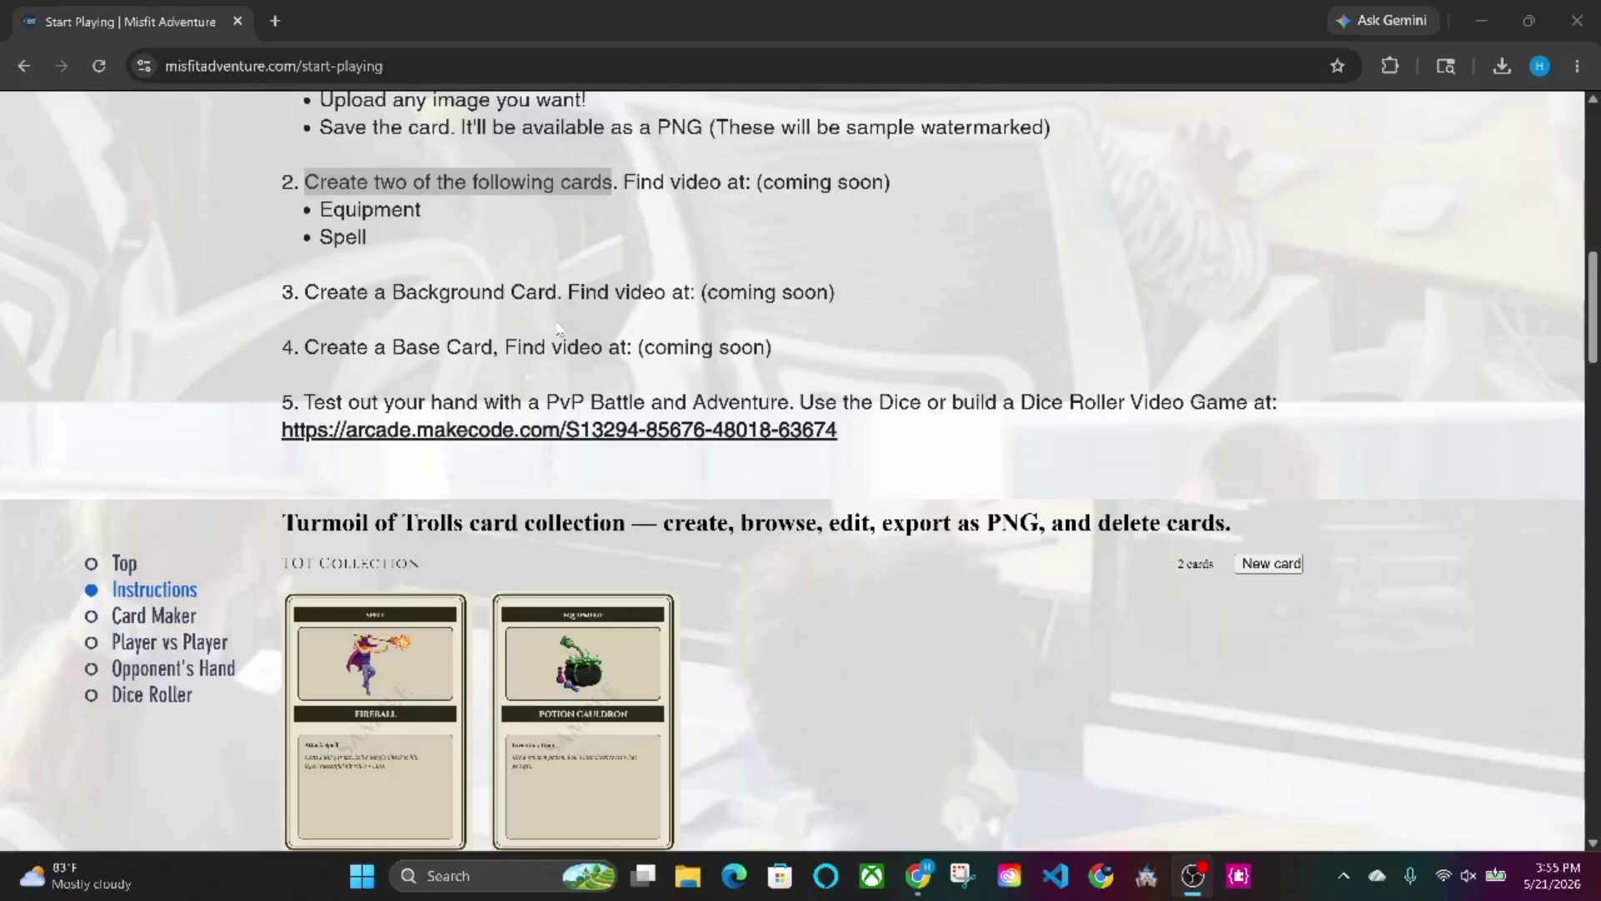
scroll(492, 306, down, 3)
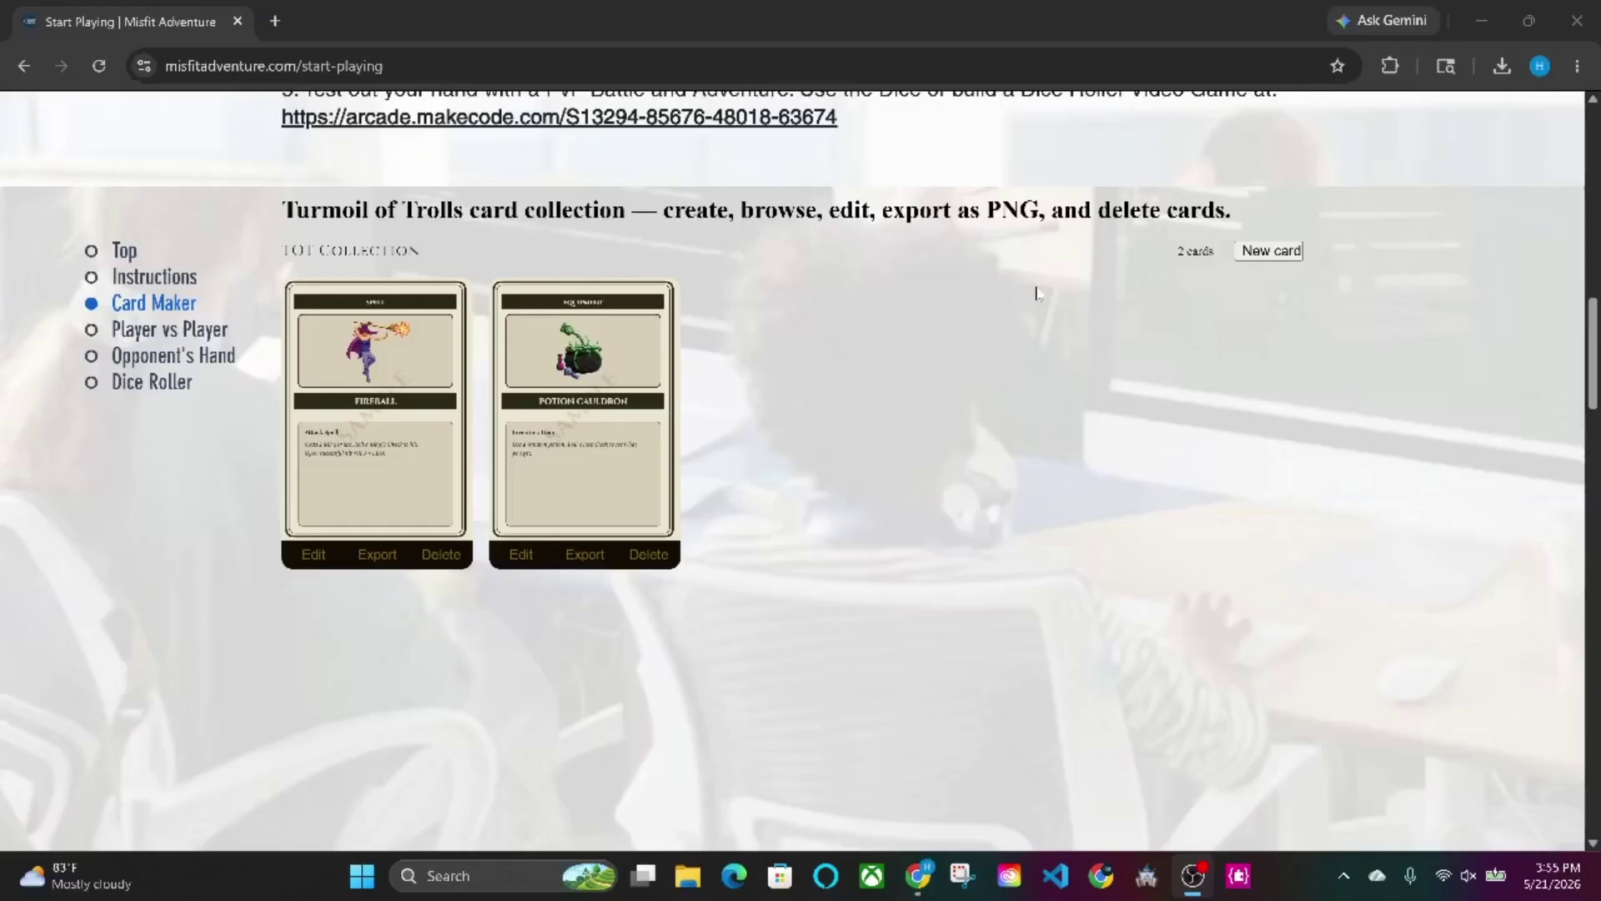
click(1271, 251)
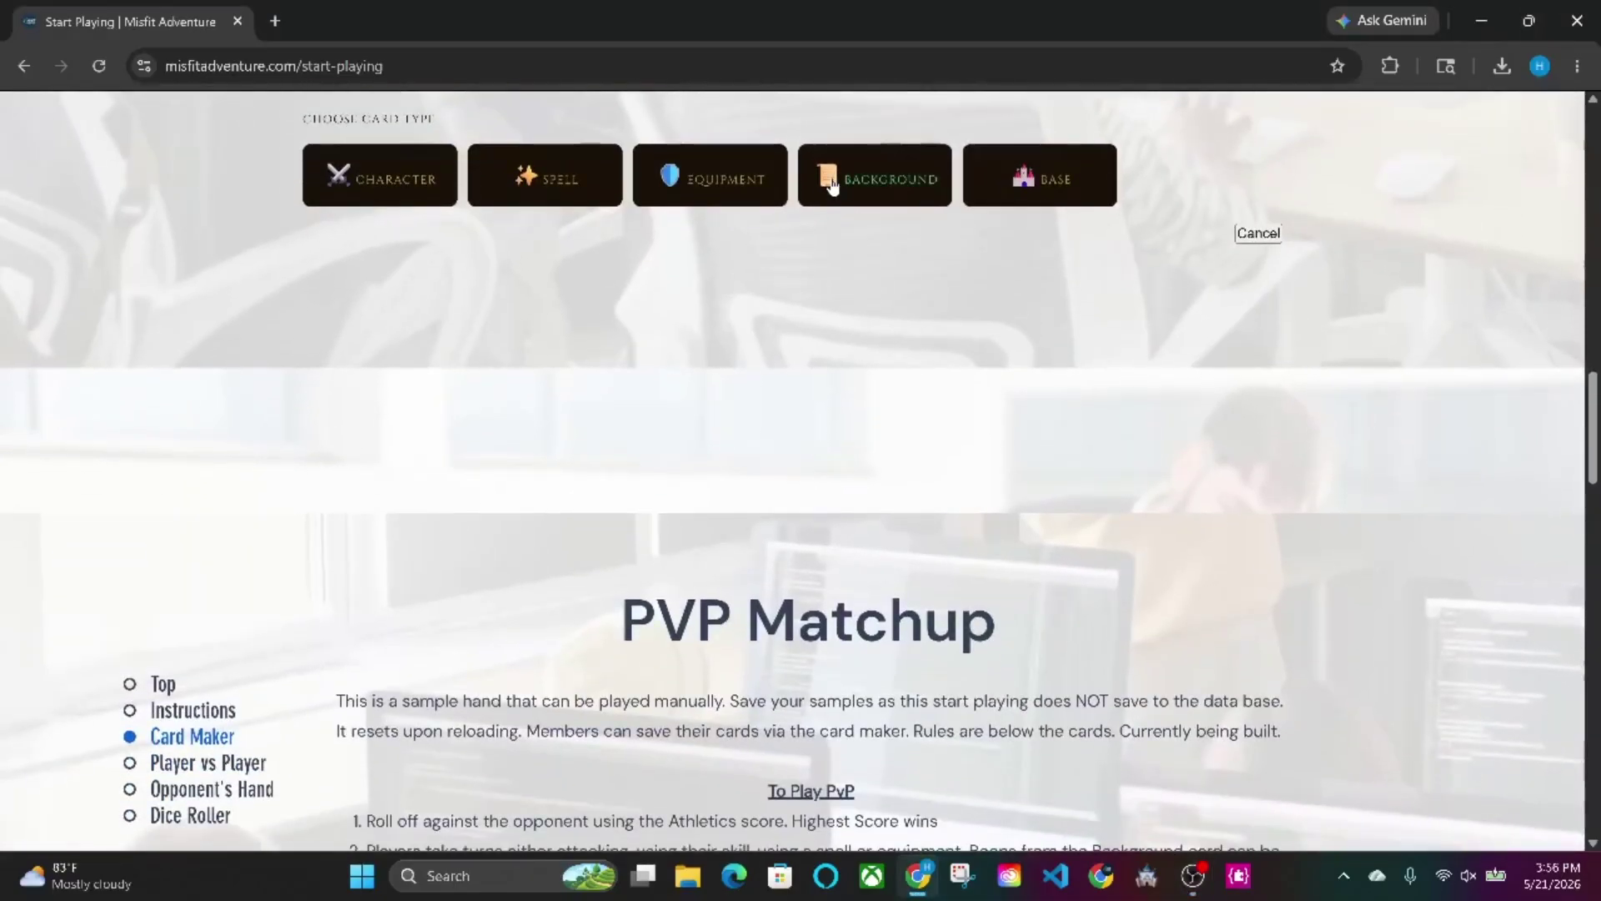
click(831, 179)
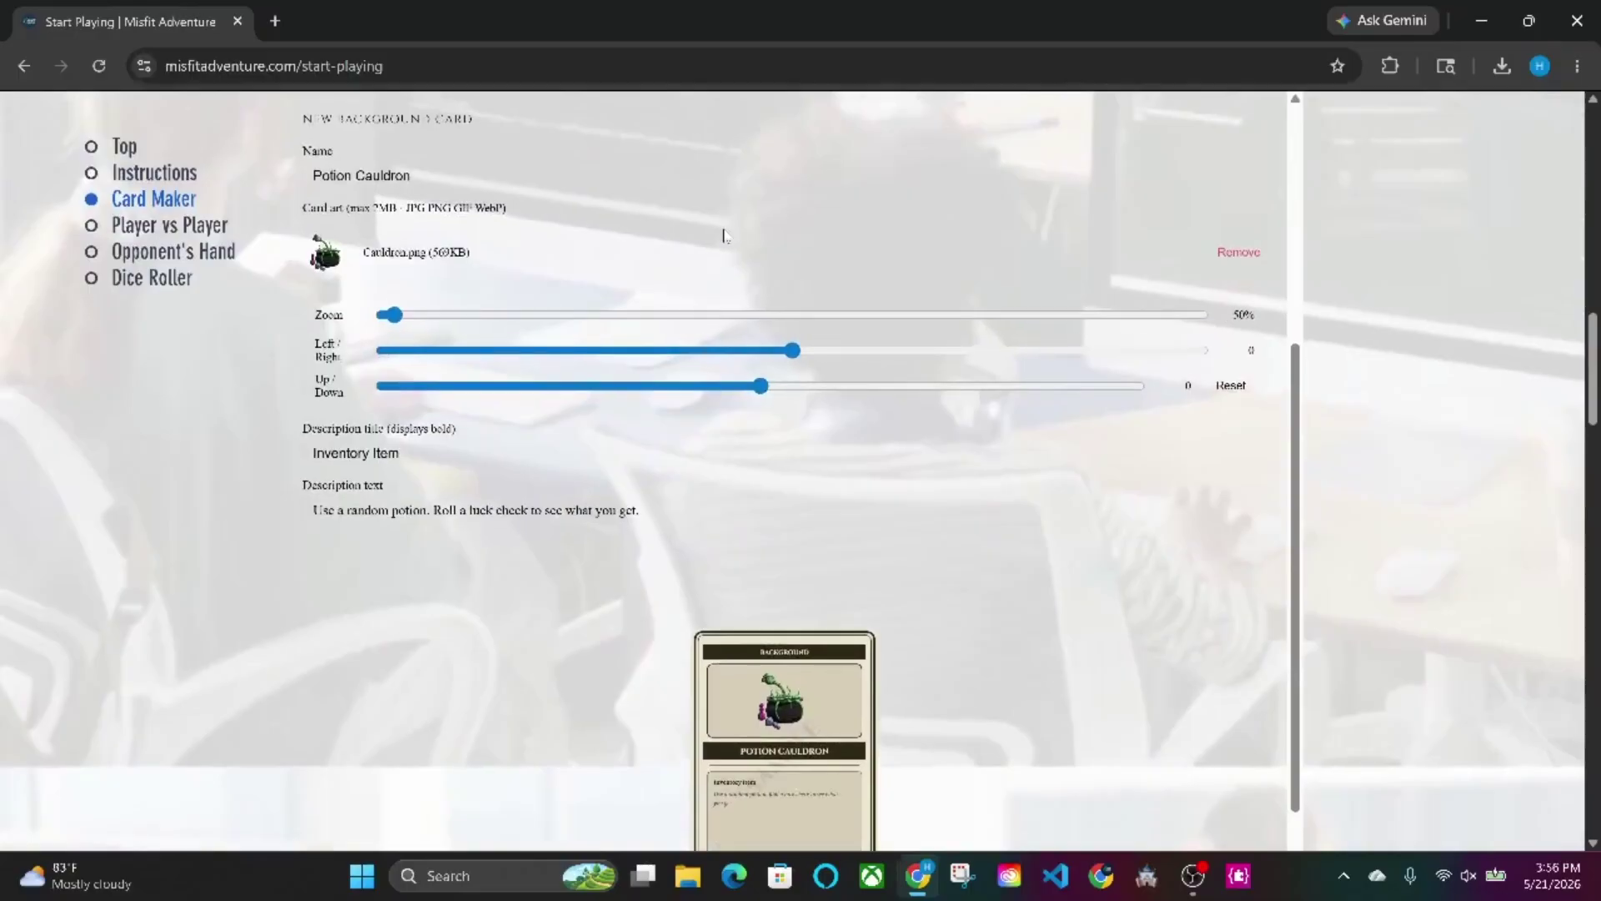
Step: Replace the Background card's art with the Stonebreak-Tavern image and reduce its zoom to 50%
click(1234, 258)
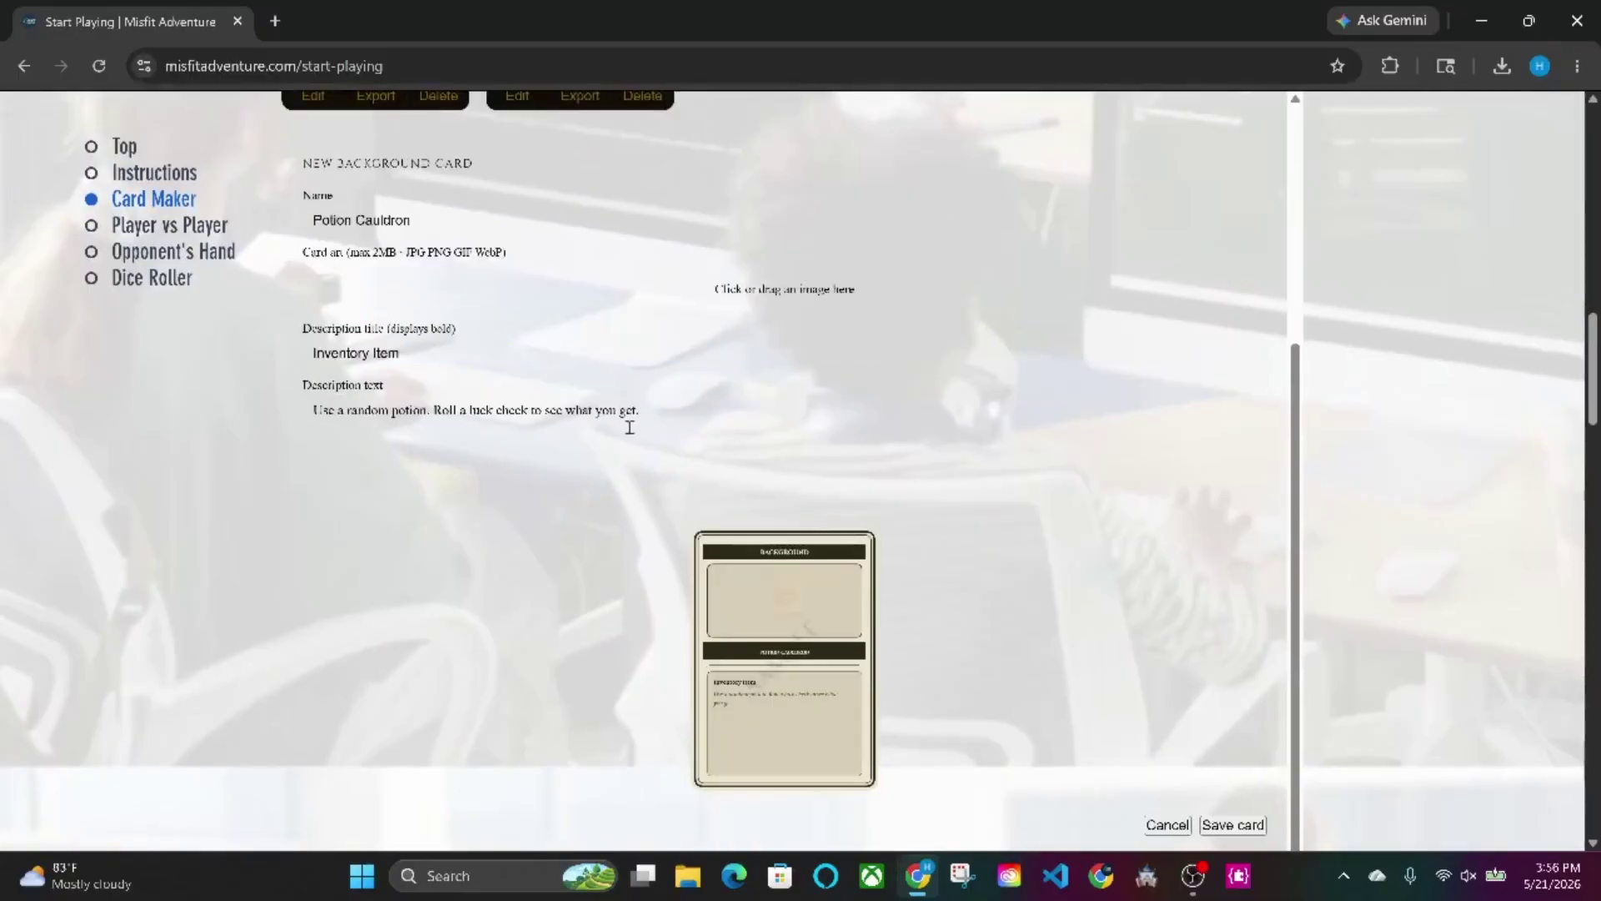
click(722, 397)
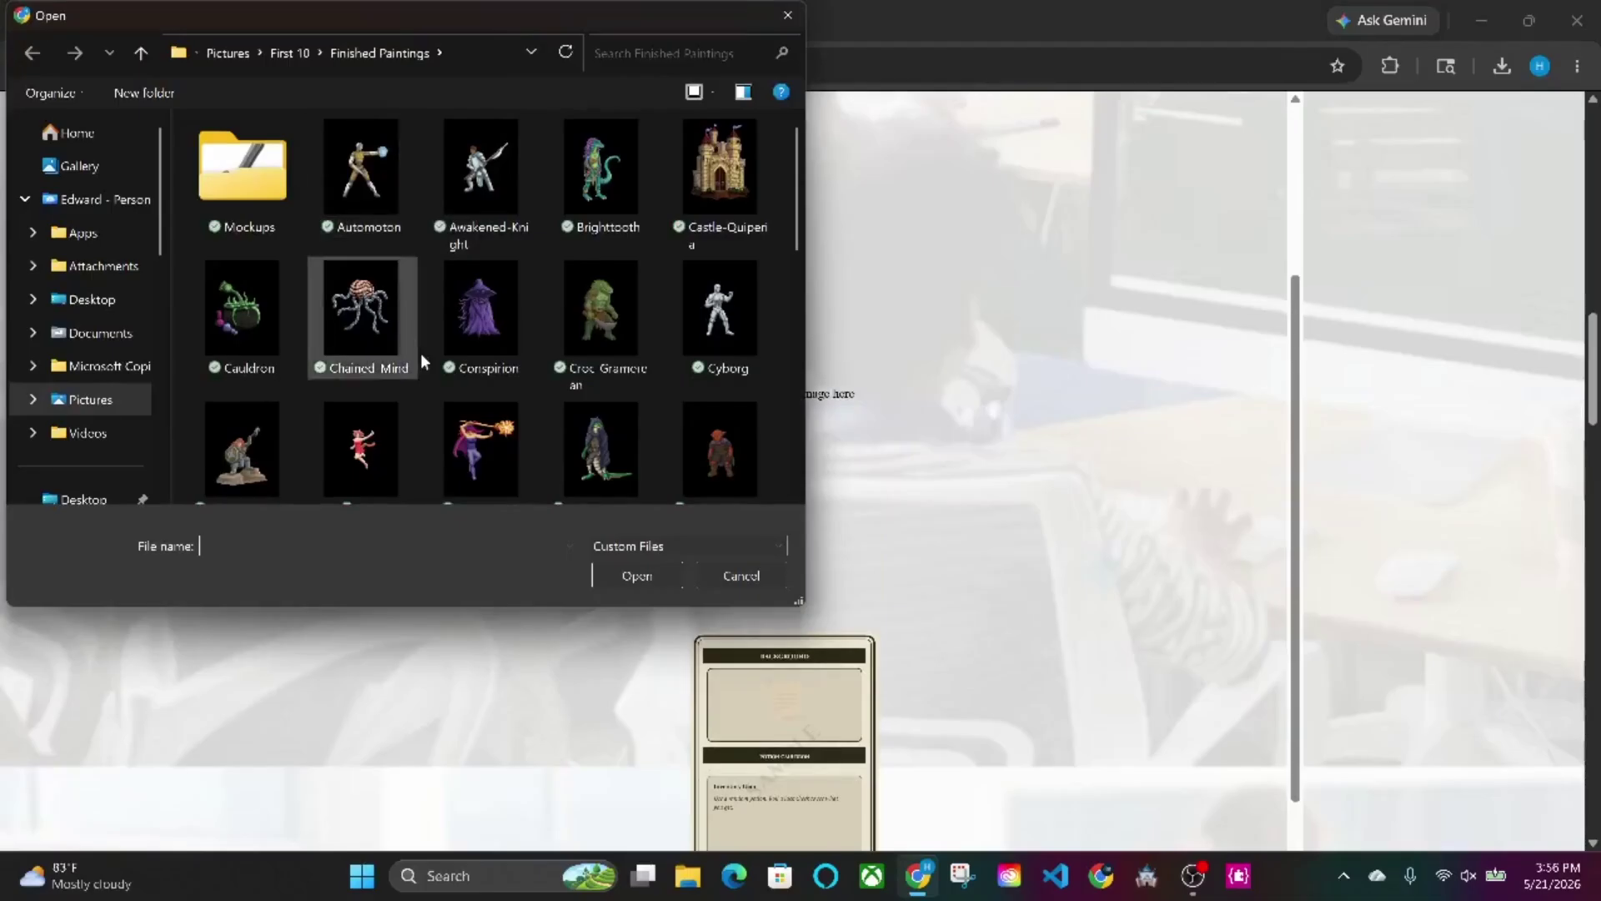
scroll(423, 355, down, 5)
scroll(423, 355, down, 3)
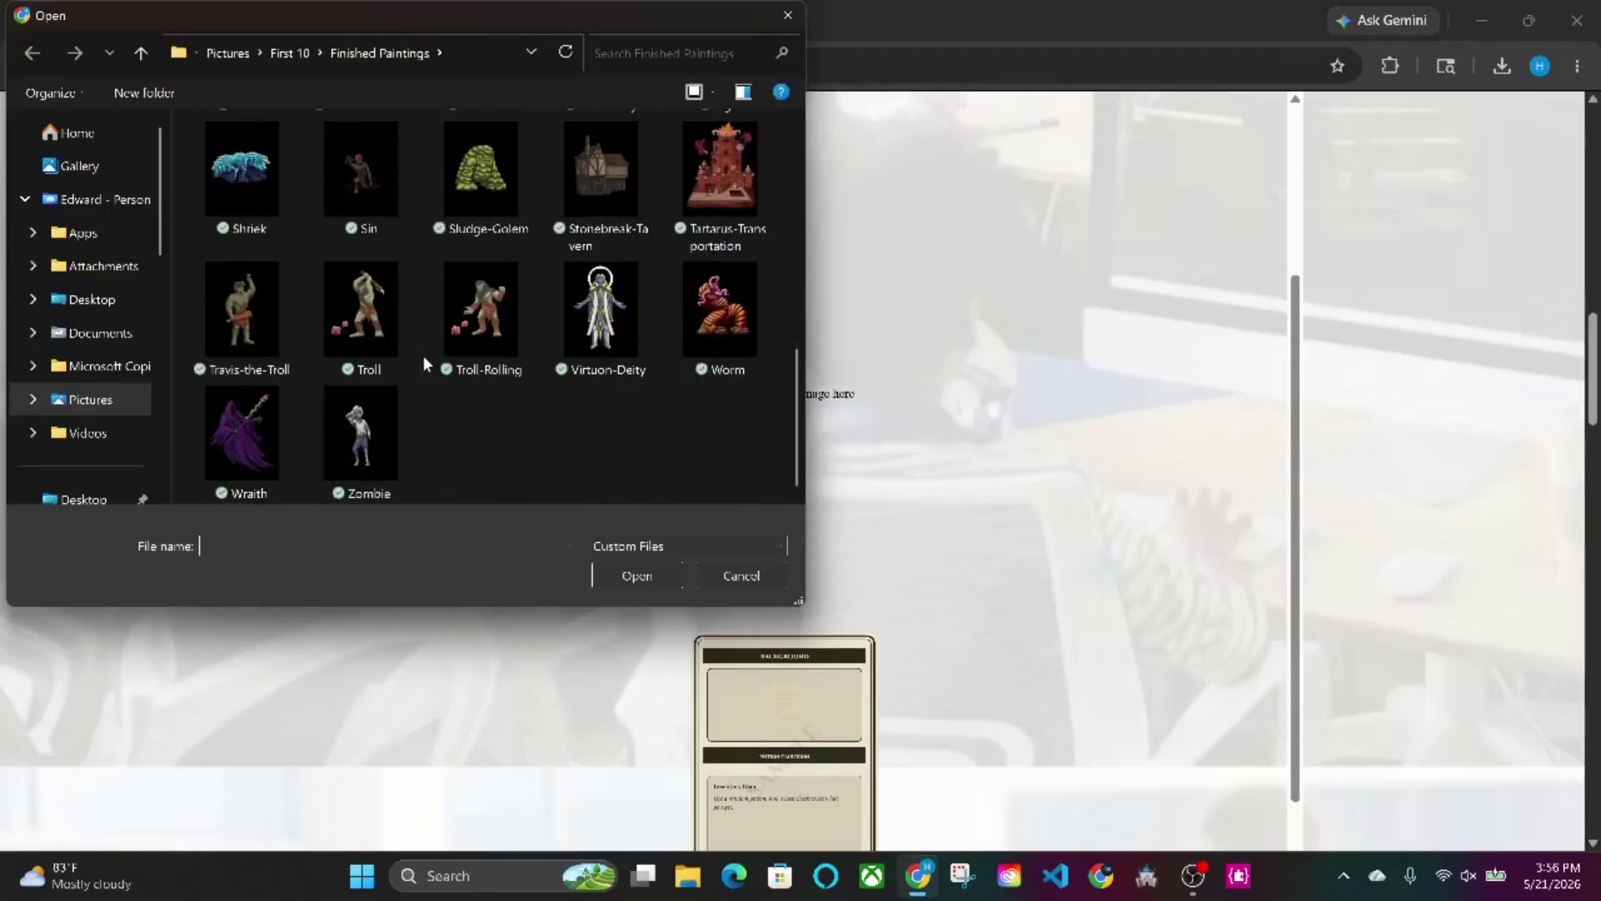
scroll(493, 340, up, 1)
click(588, 300)
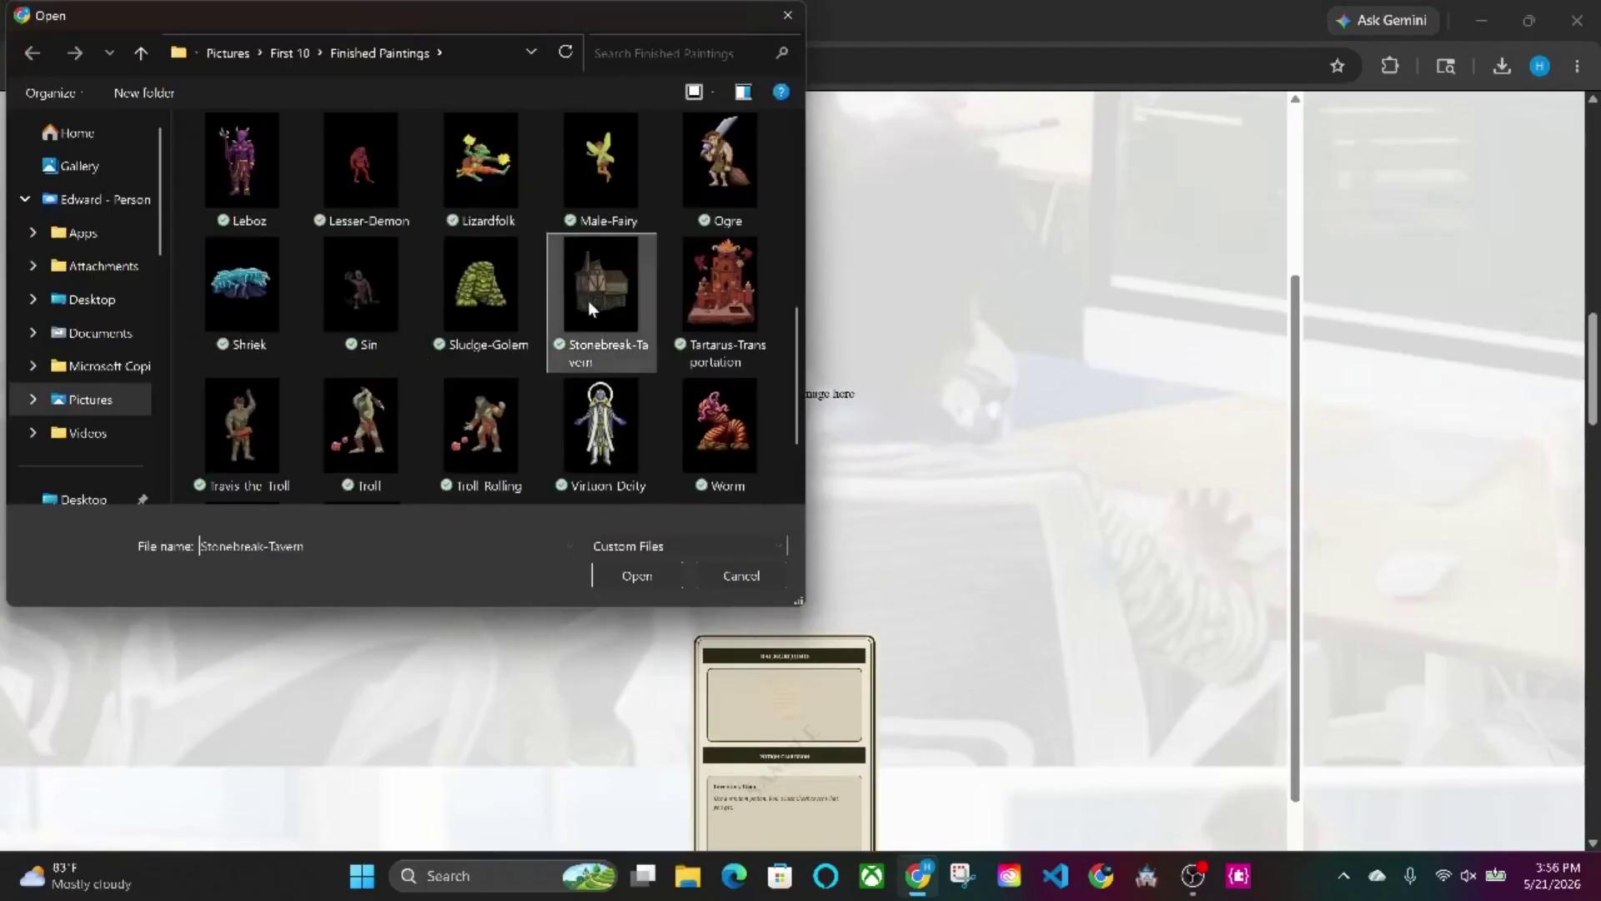
click(634, 575)
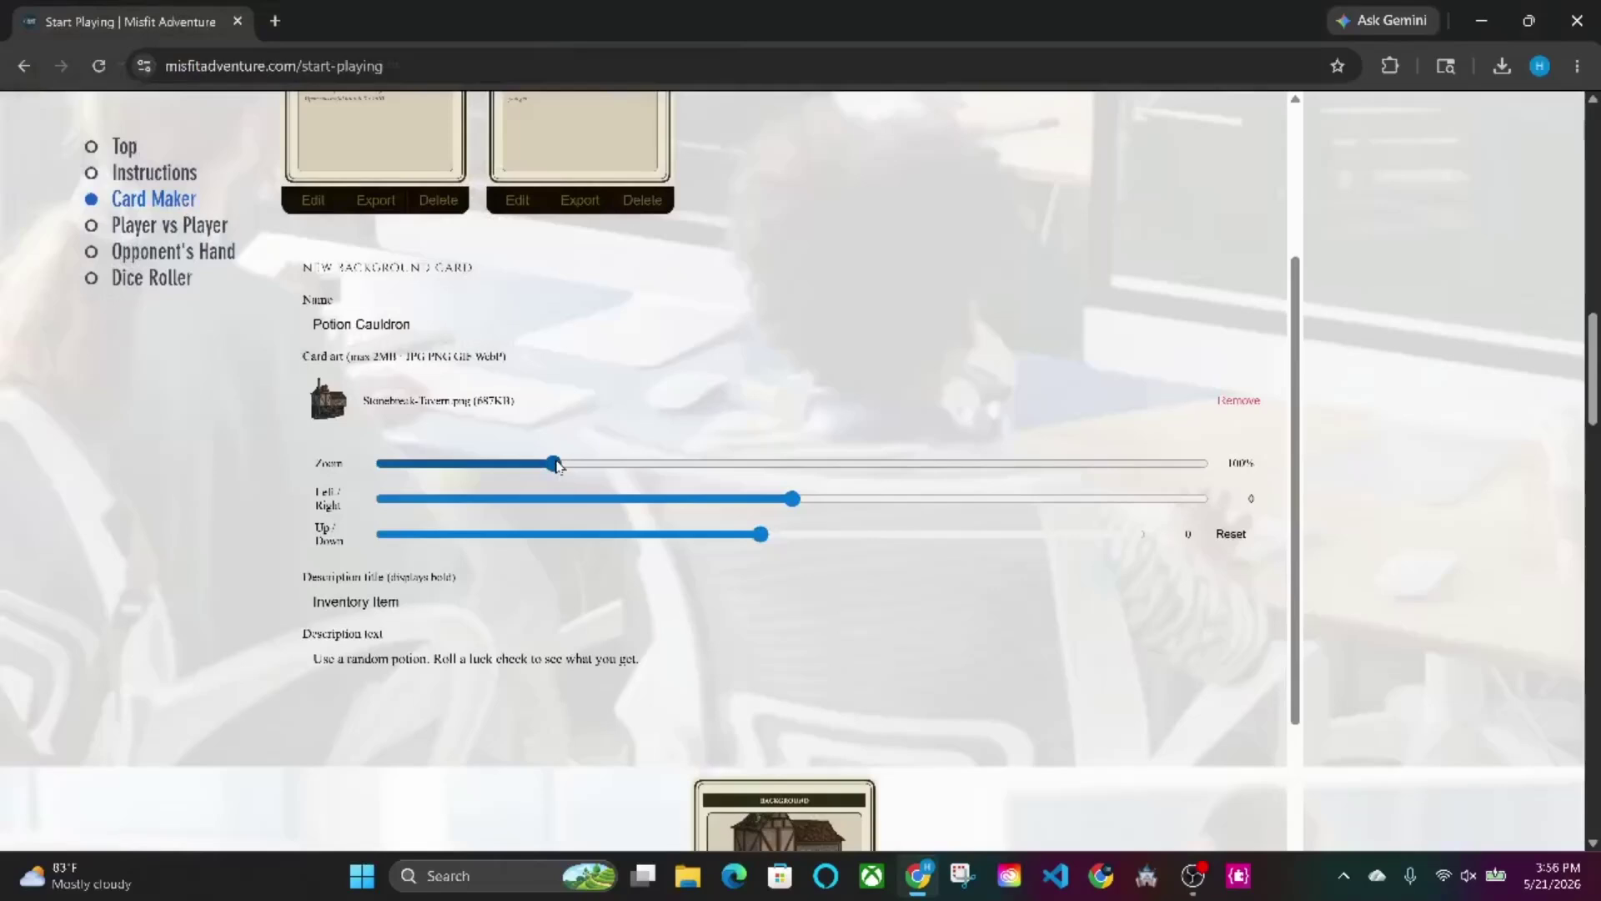
drag(554, 463, 350, 467)
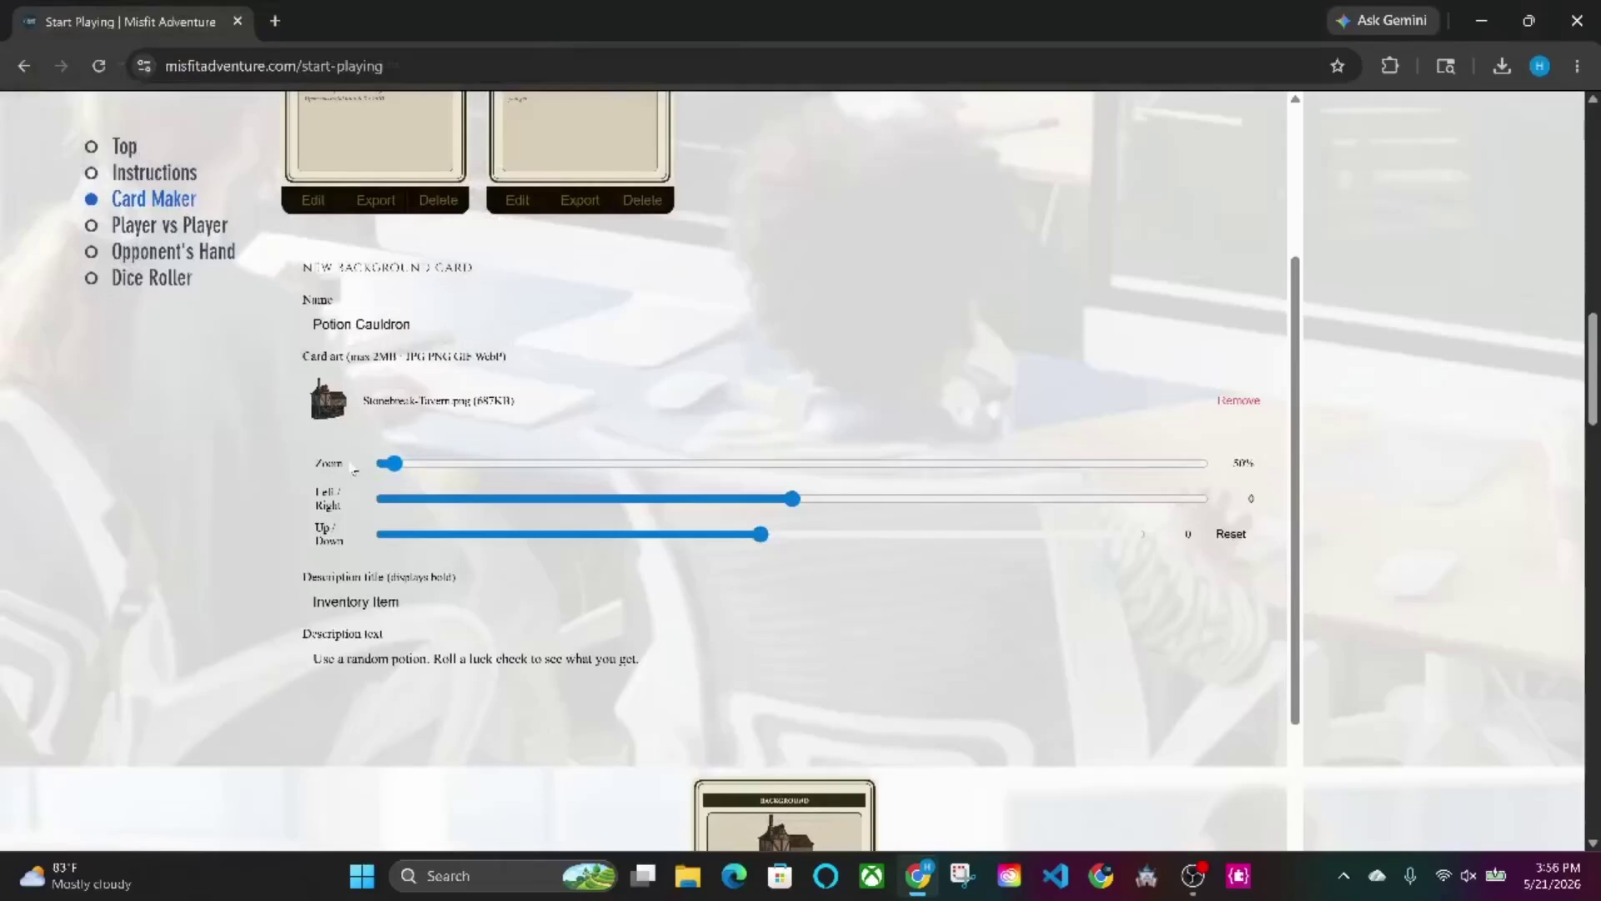
Step: Replace the card's description title with "Passive"
scroll(350, 467, down, 1)
drag(434, 507, 306, 515)
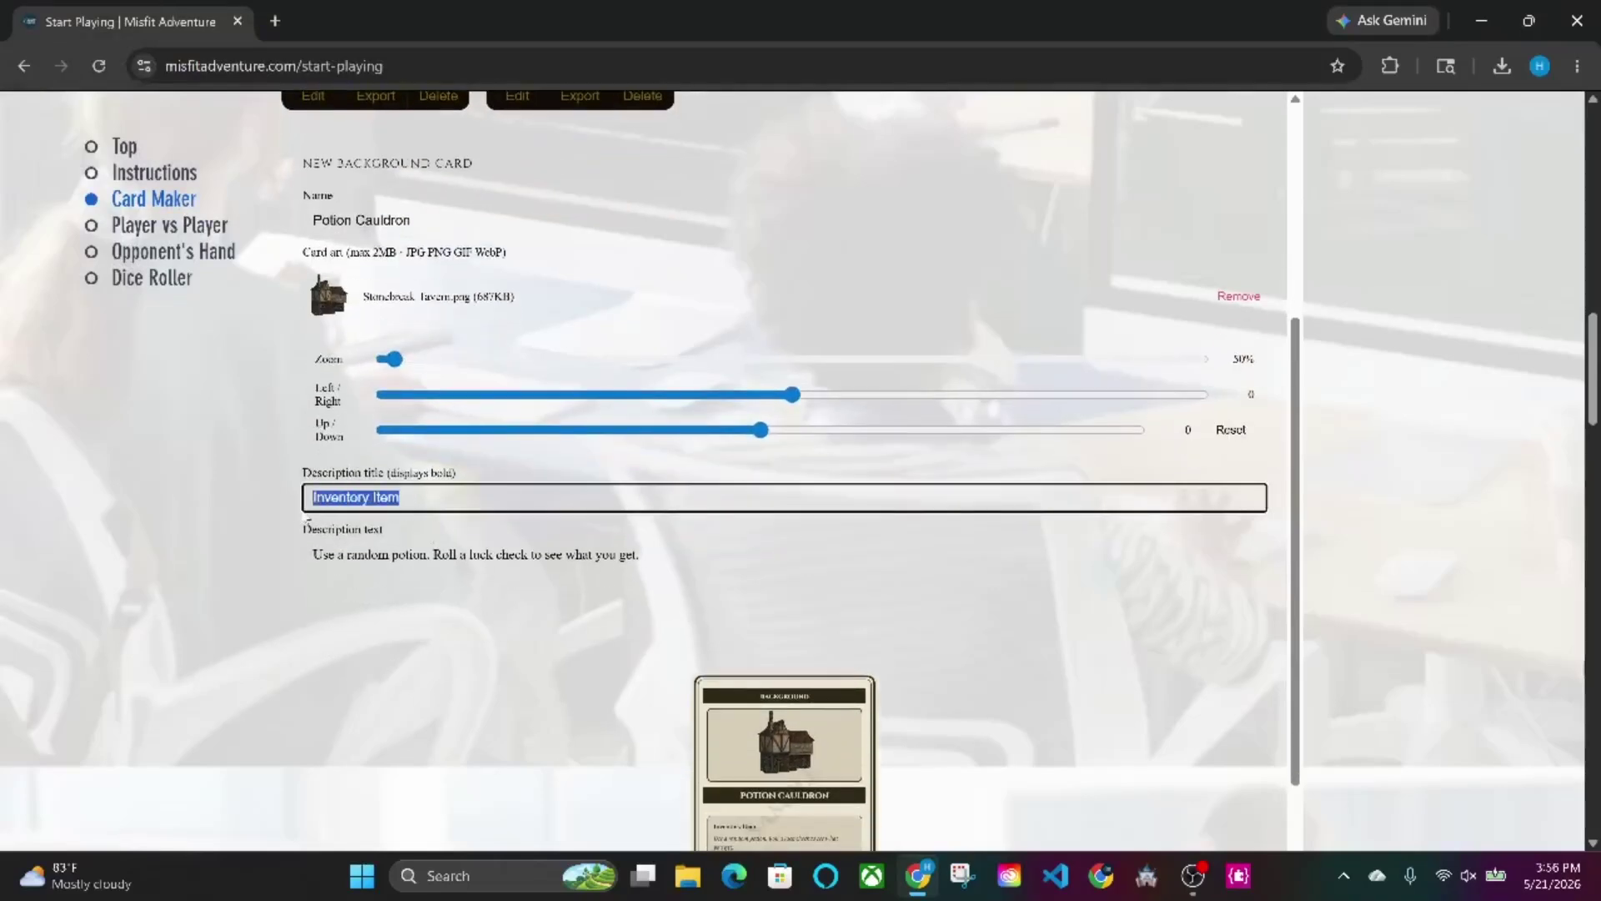
key(BackSpace)
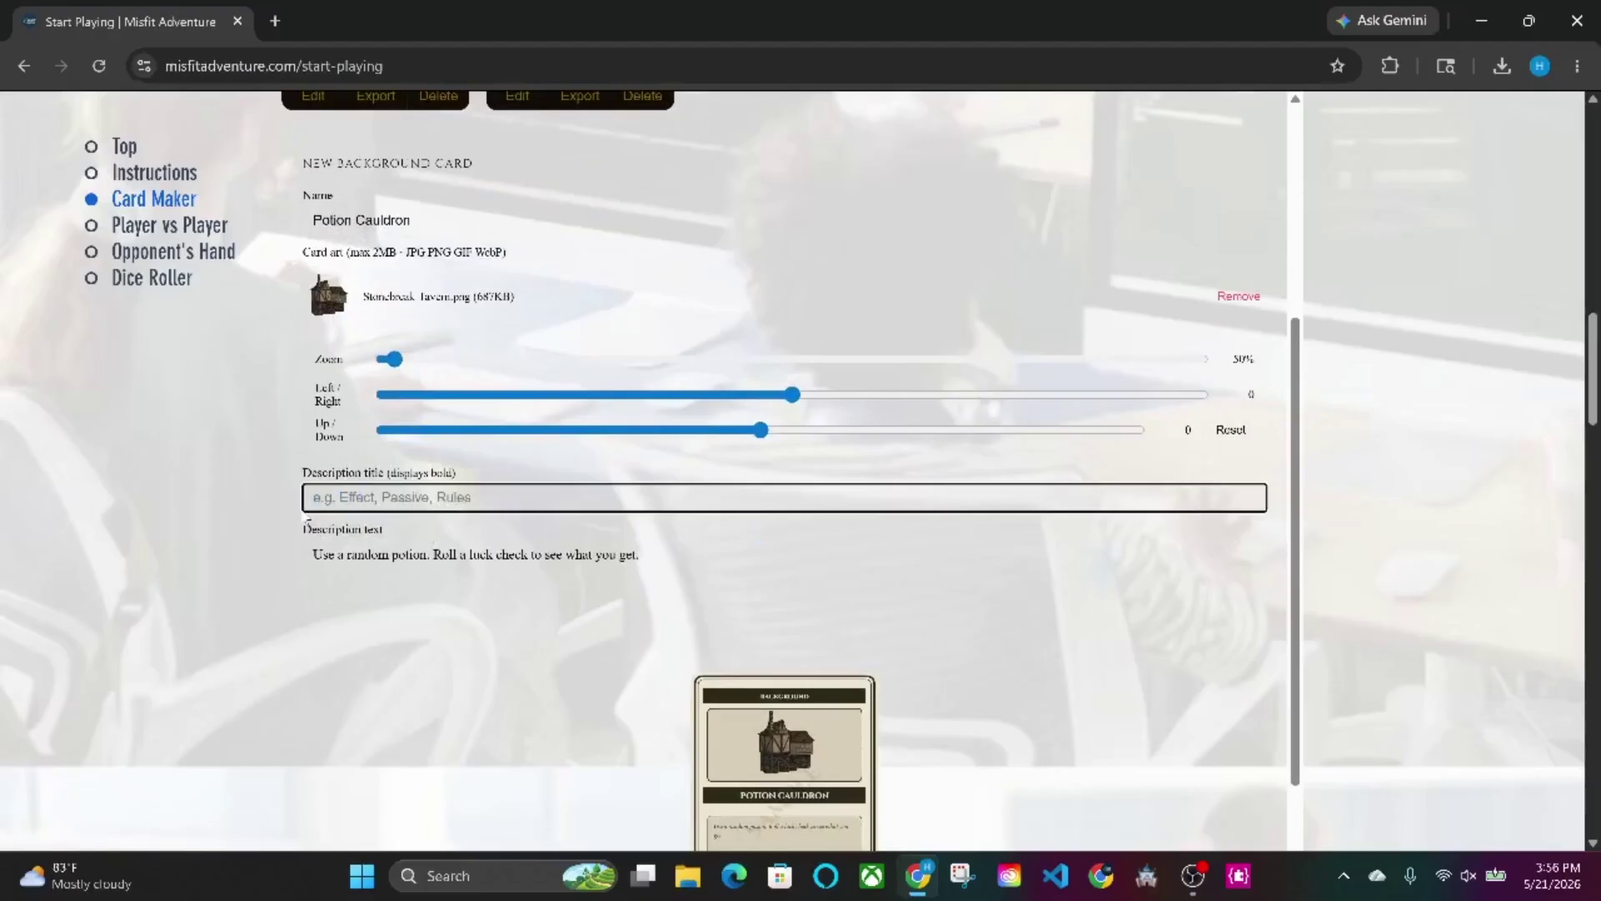
scroll(306, 517, down, 1)
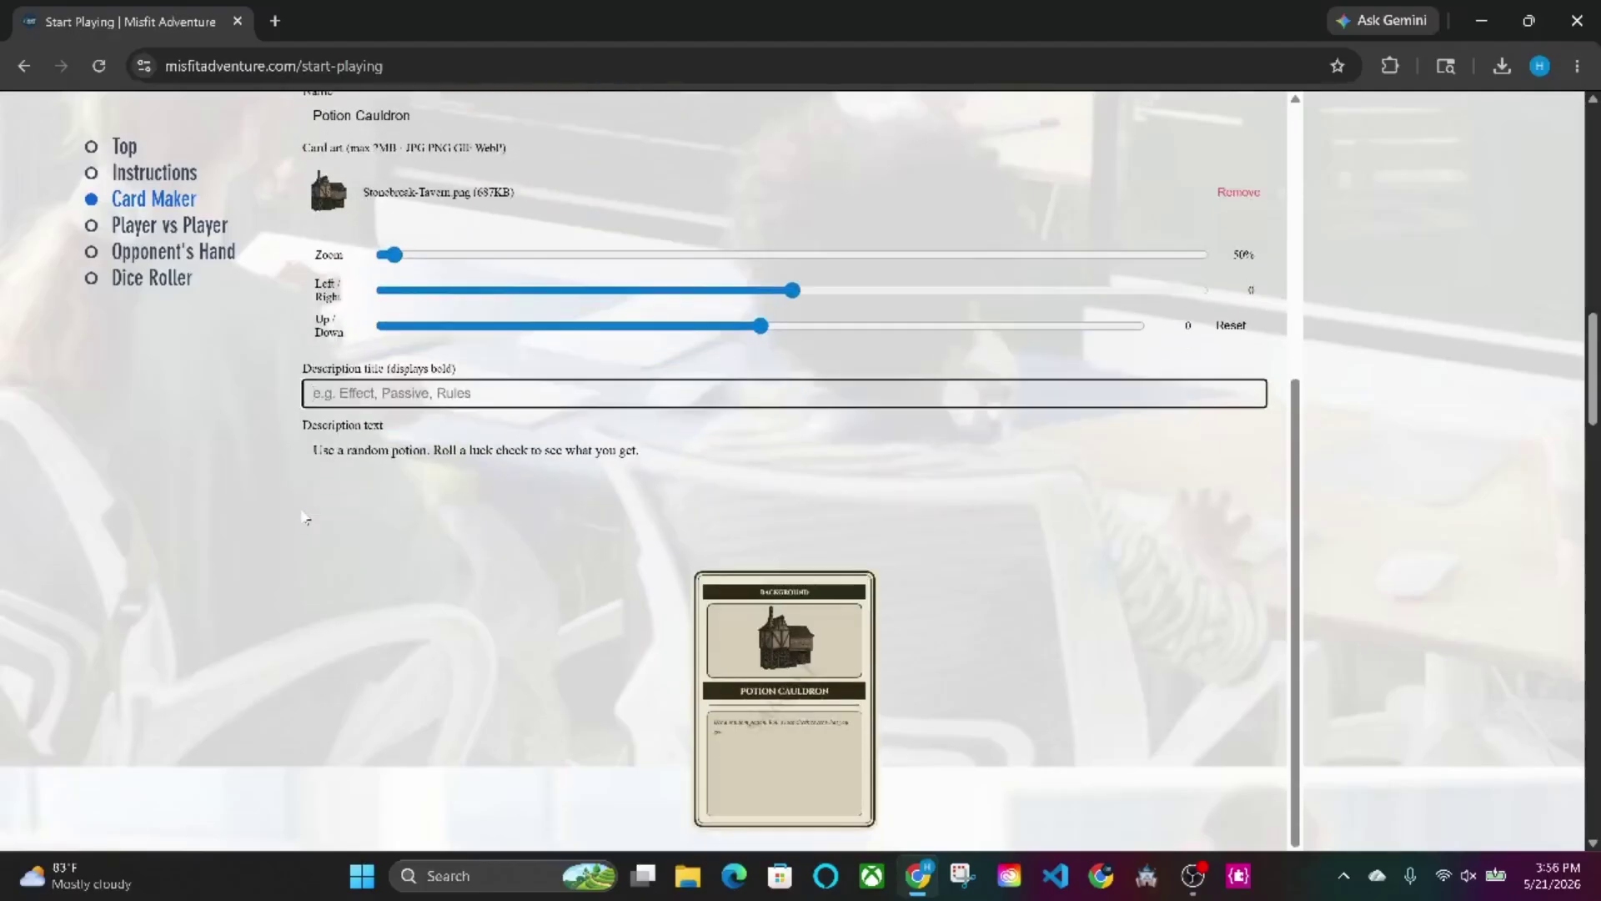
text(Passive)
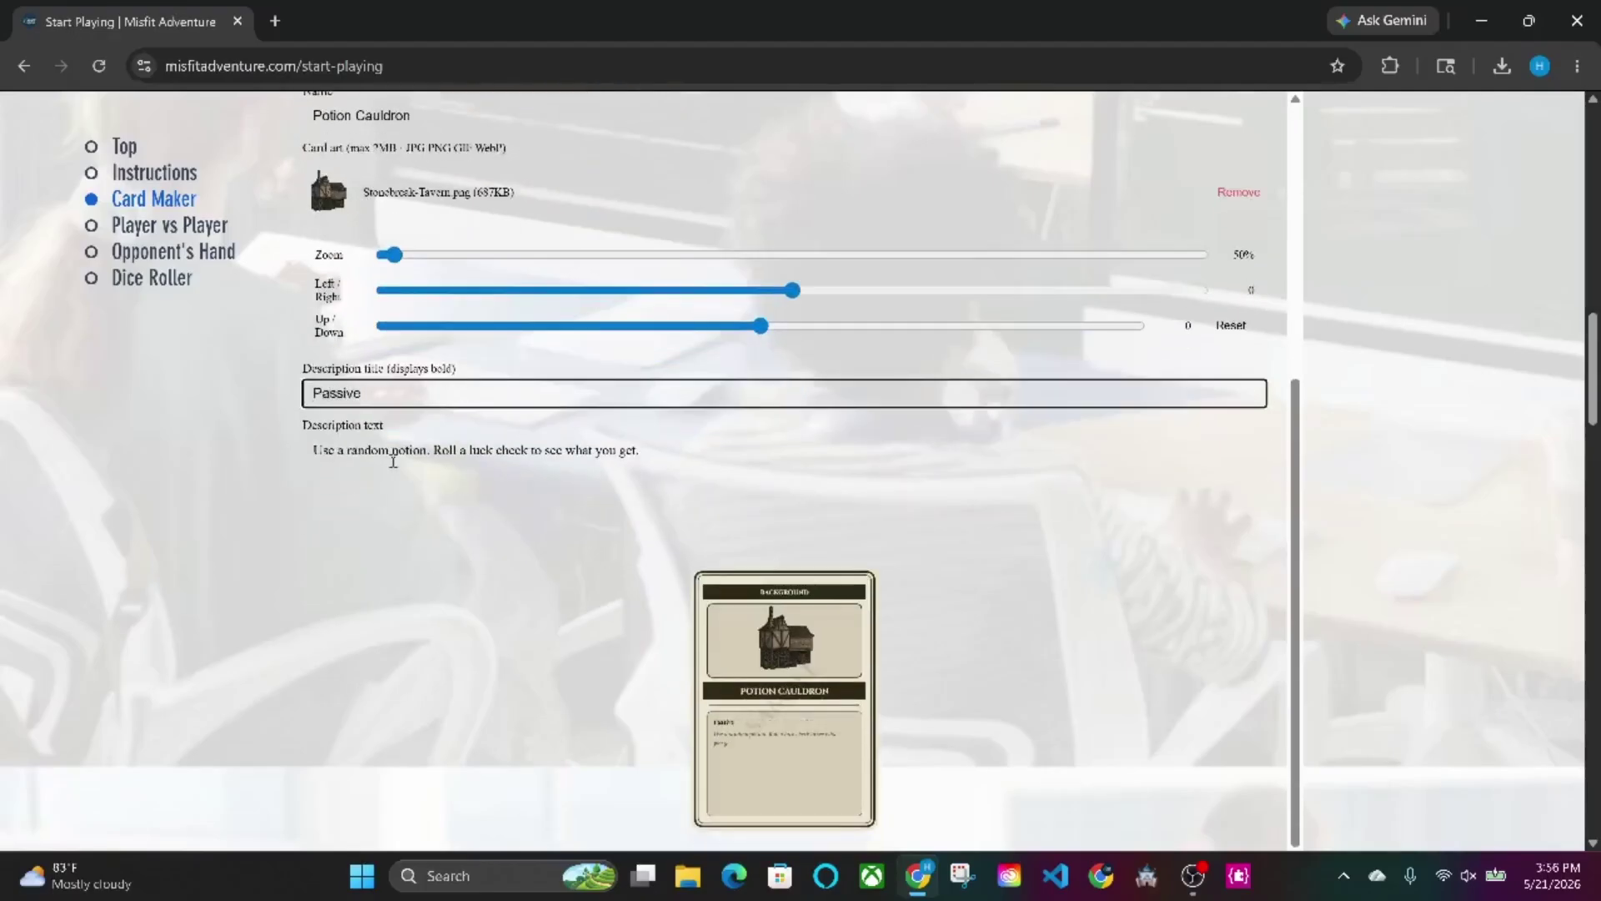
Step: Change the Background card's name to "Stonebreak Tavern"
click(393, 463)
drag(675, 458, 276, 450)
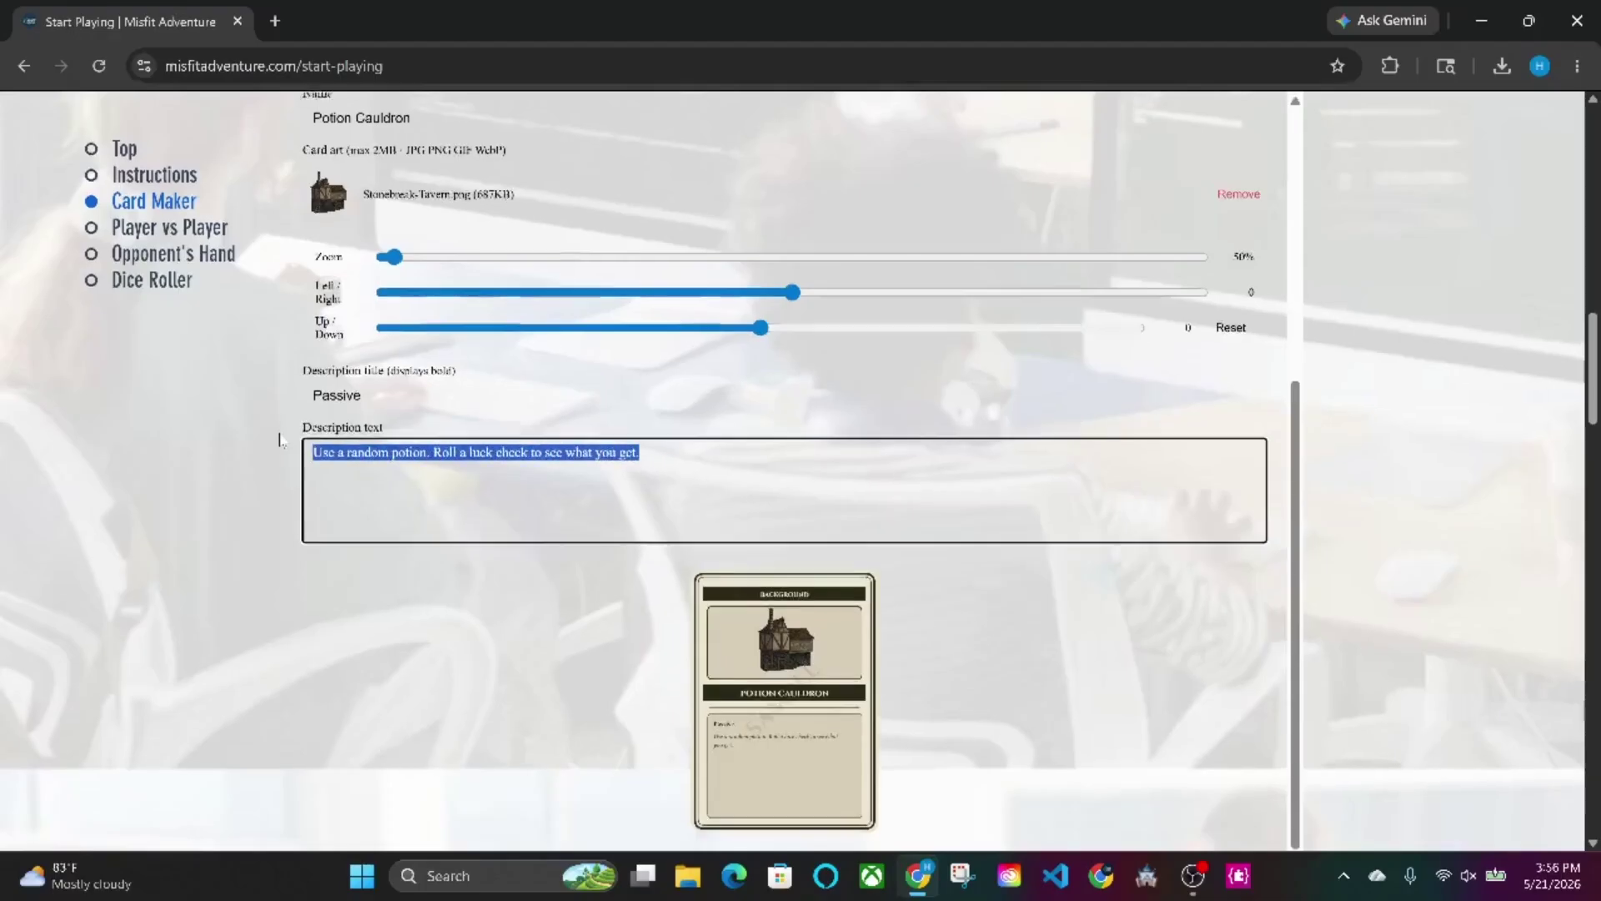
scroll(334, 400, up, 3)
click(439, 326)
drag(440, 325, 269, 328)
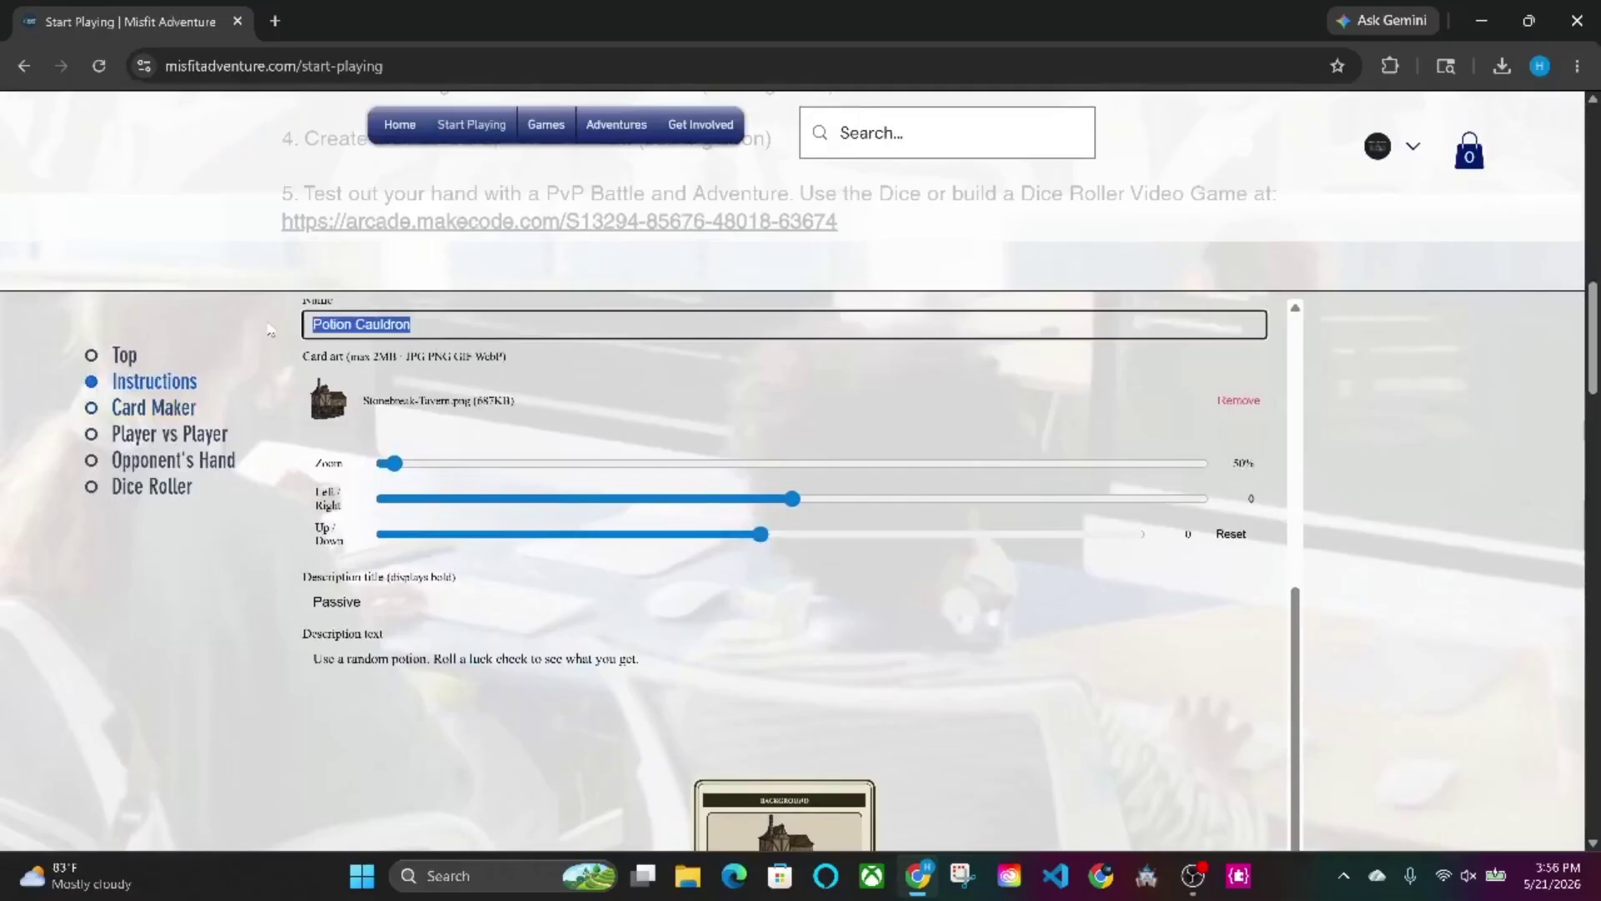
text(Ston)
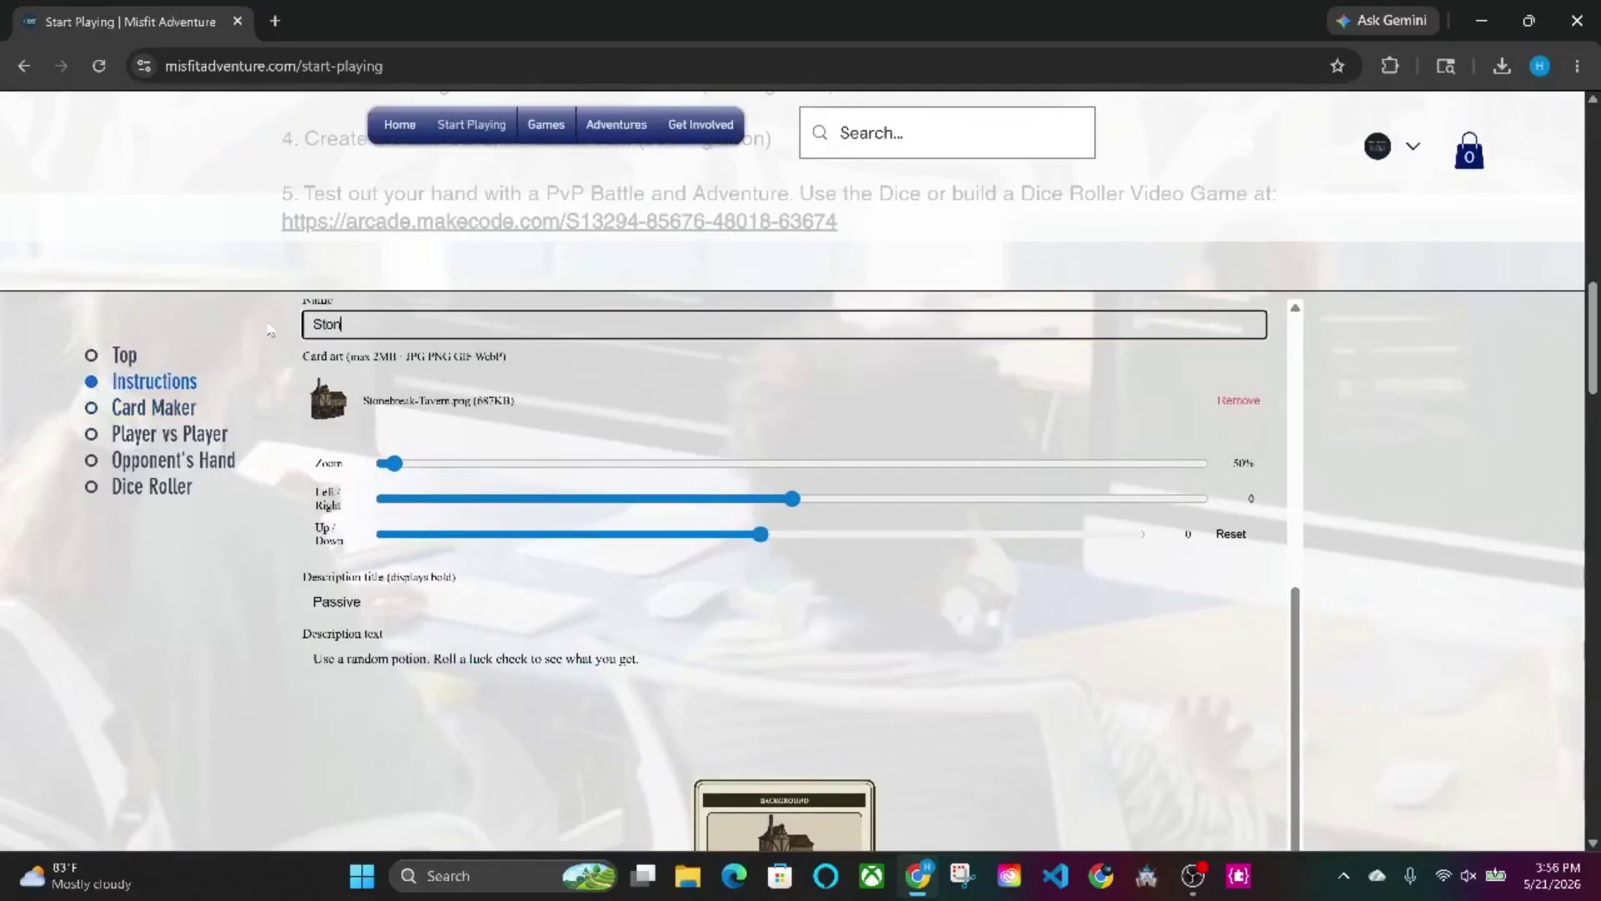
text(ebreak Tavern)
Step: Replace the description text with "Tavern Brawler. You are great and using anything and everything as a weapon. You have +2 to Defense but -2 to interpersonal."
scroll(524, 388, down, 1)
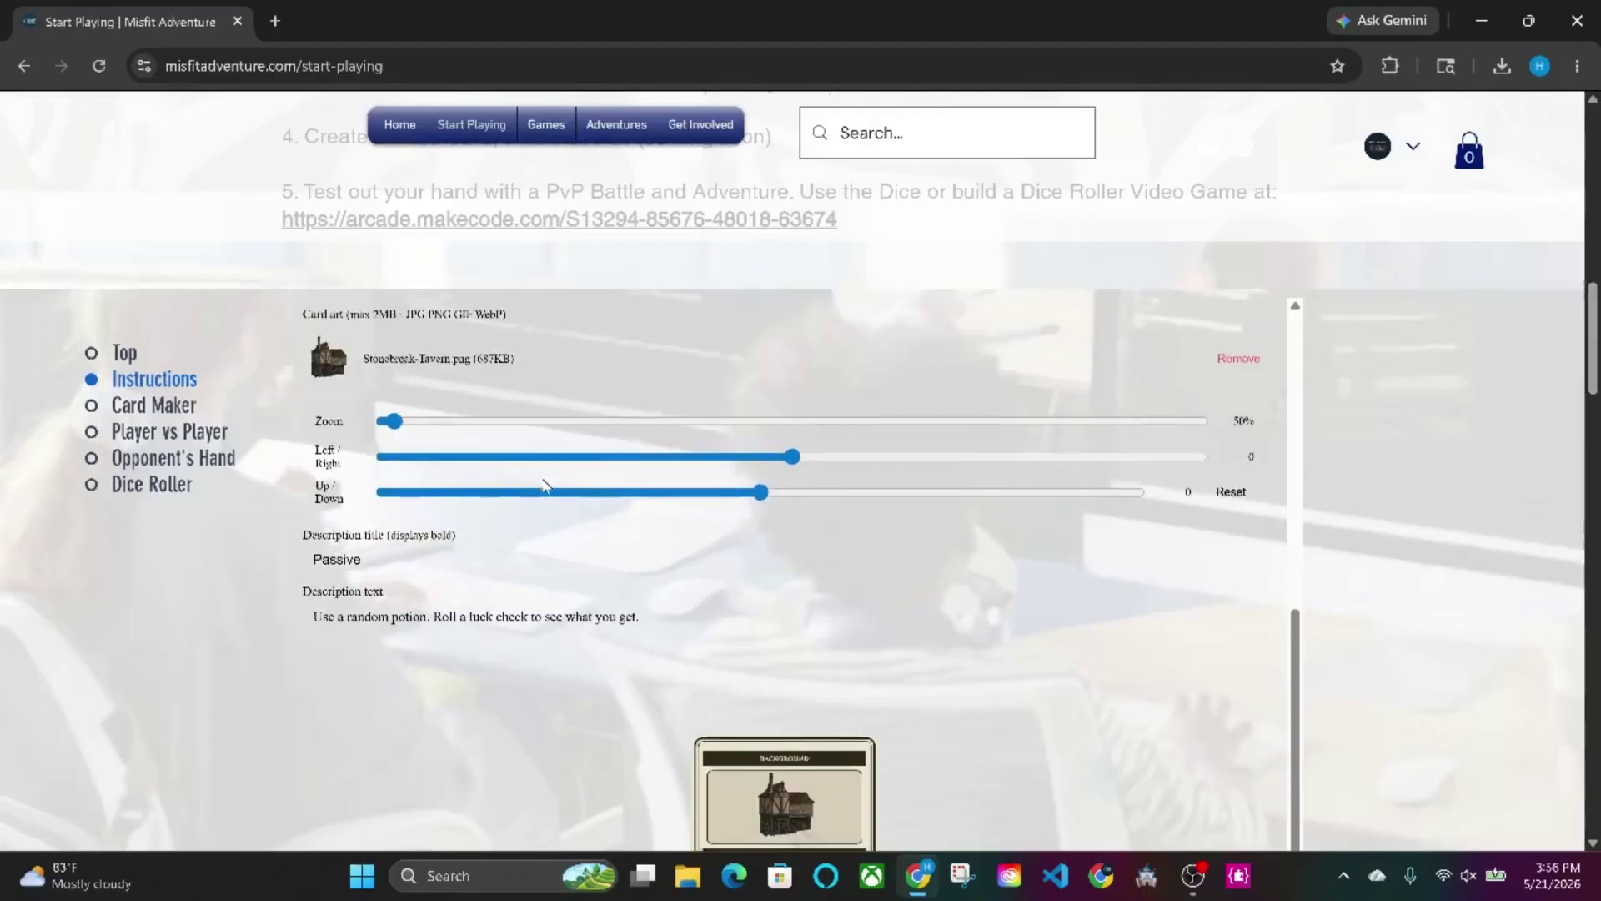
scroll(544, 485, down, 1)
scroll(543, 486, up, 1)
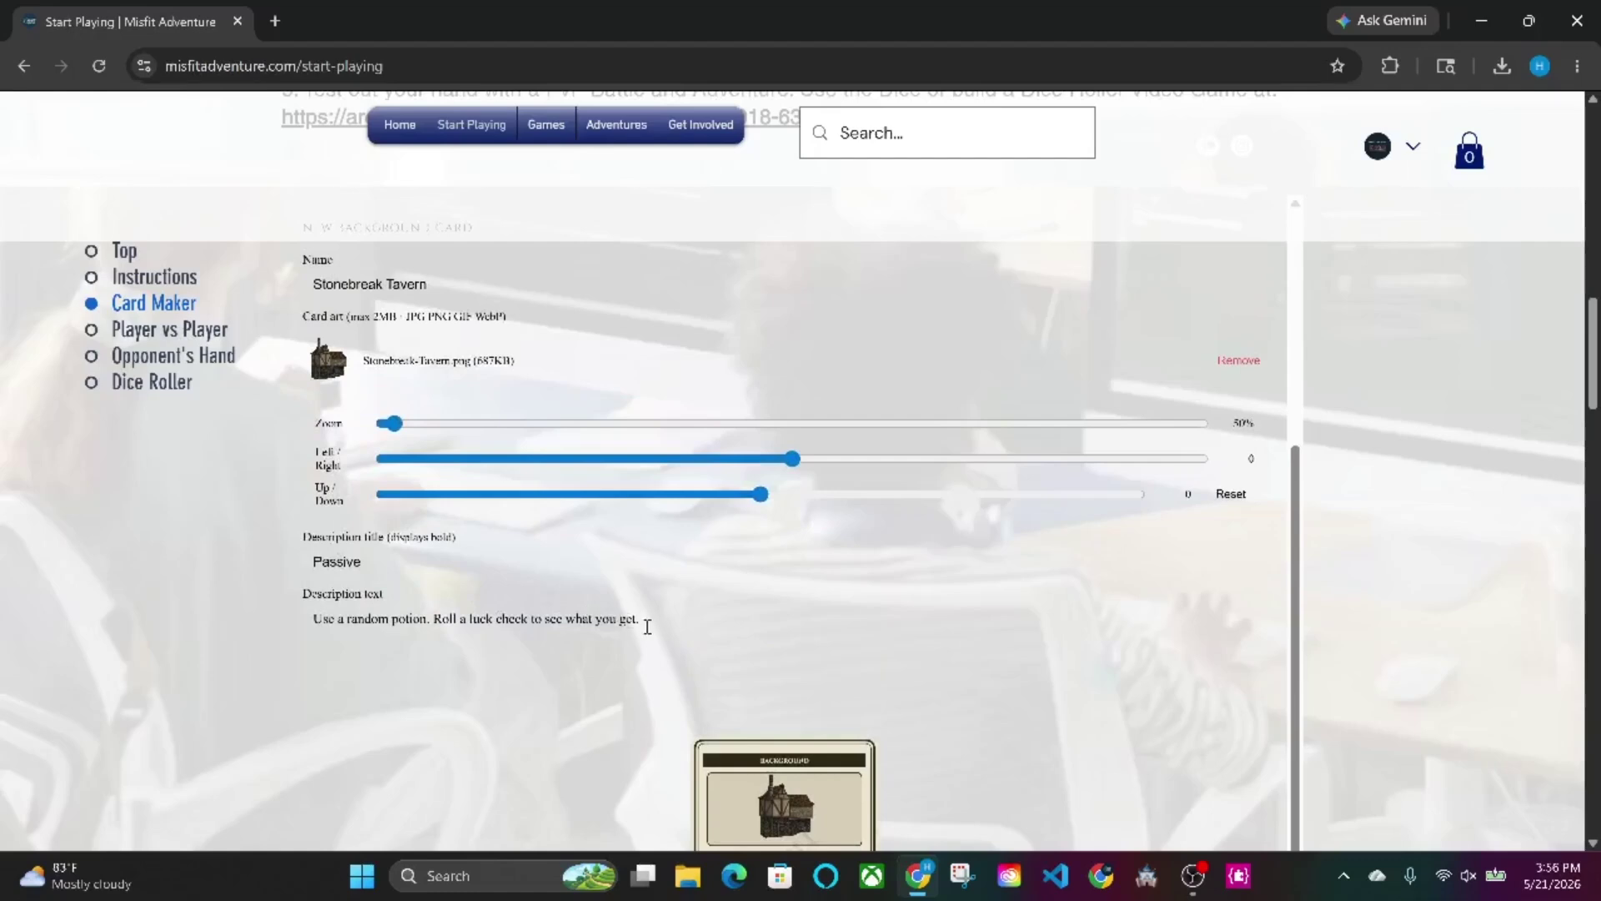
drag(642, 621, 312, 625)
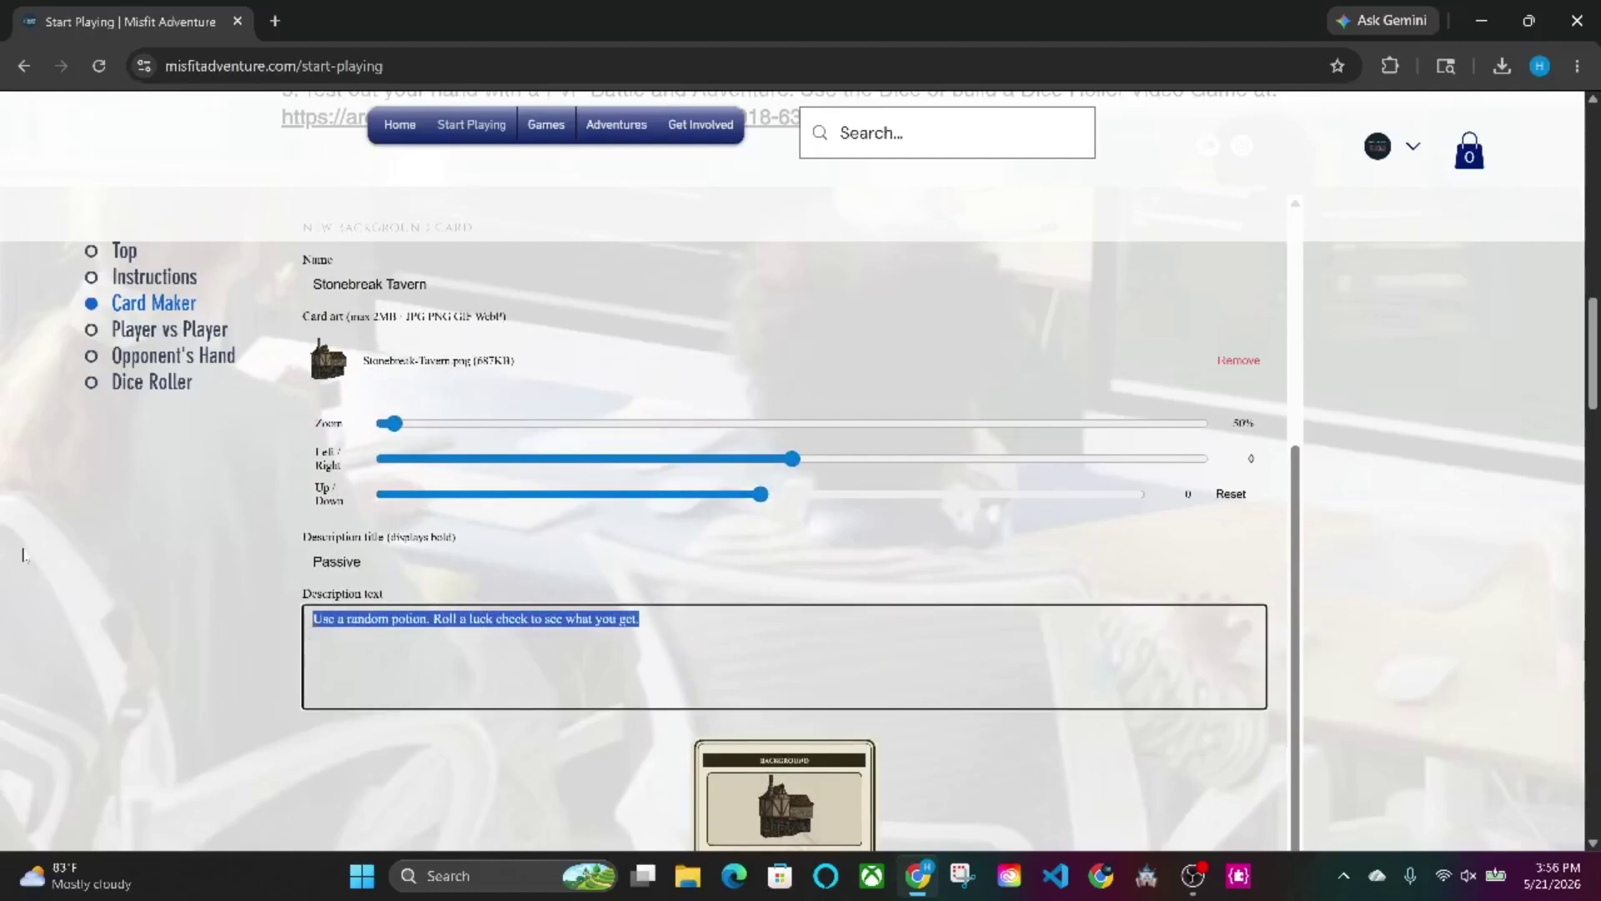
scroll(458, 697, down, 1)
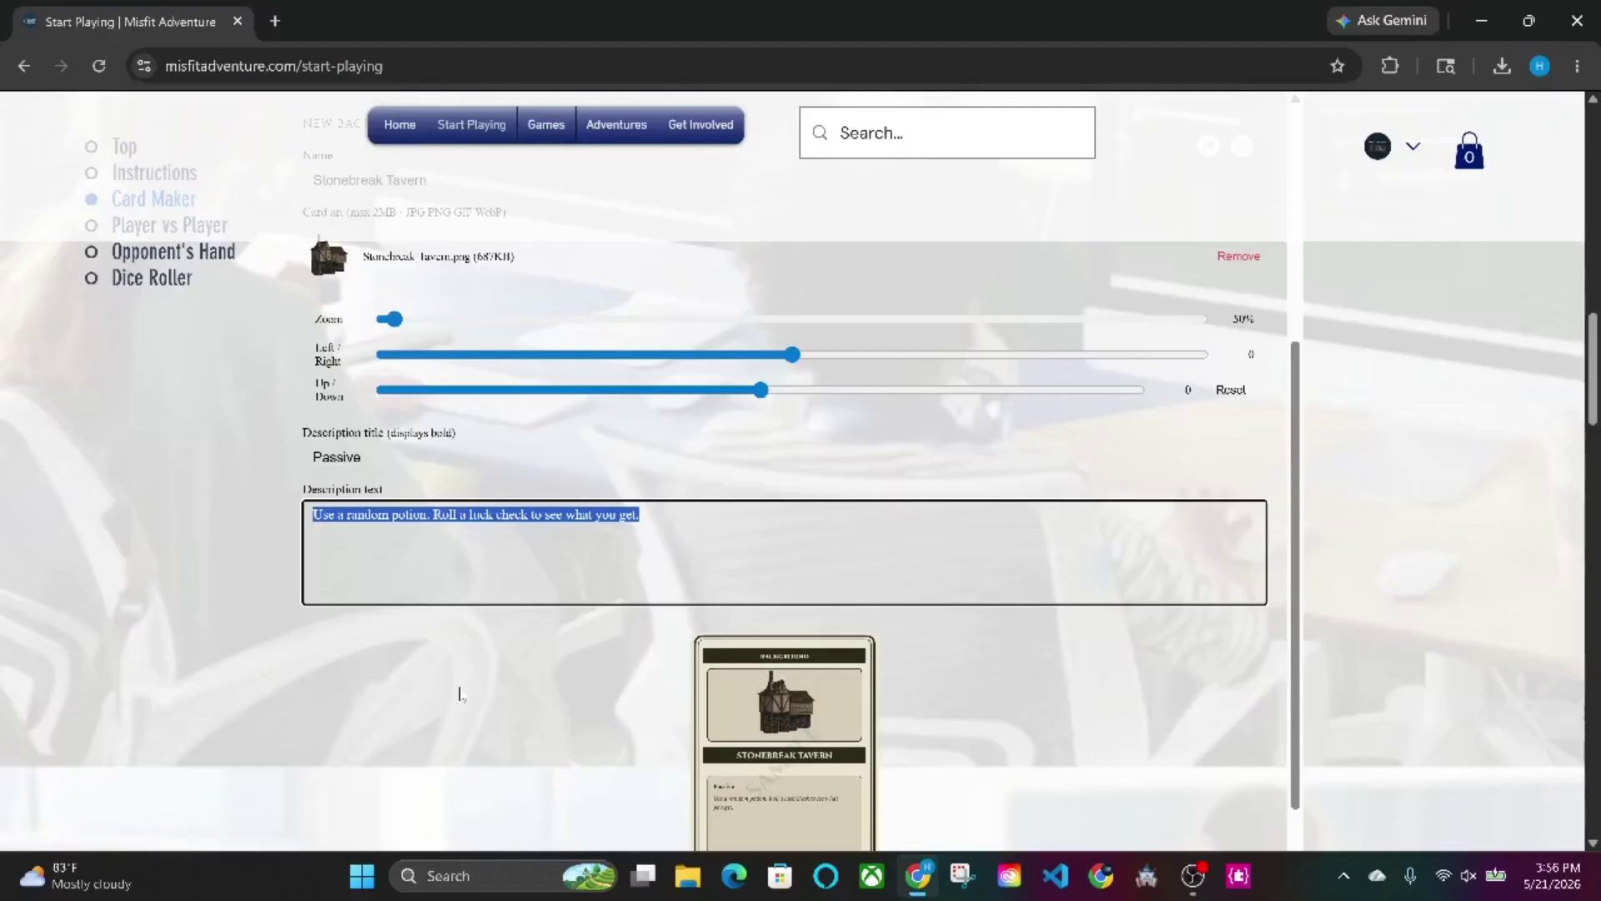
text(Tavern)
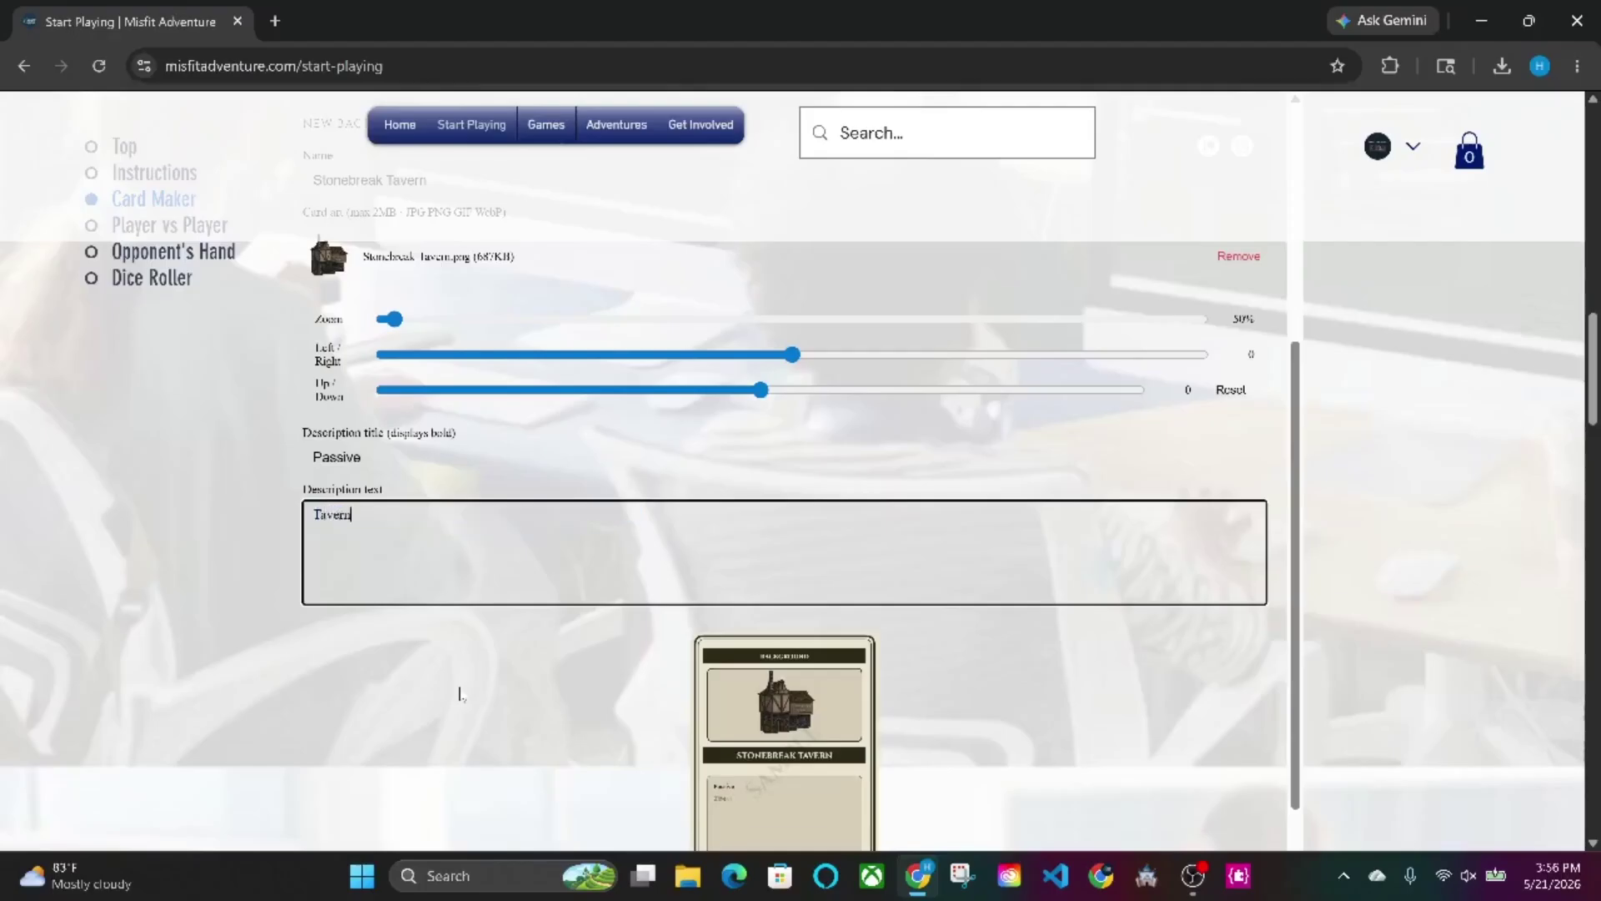
text( Brawler. You are great and )
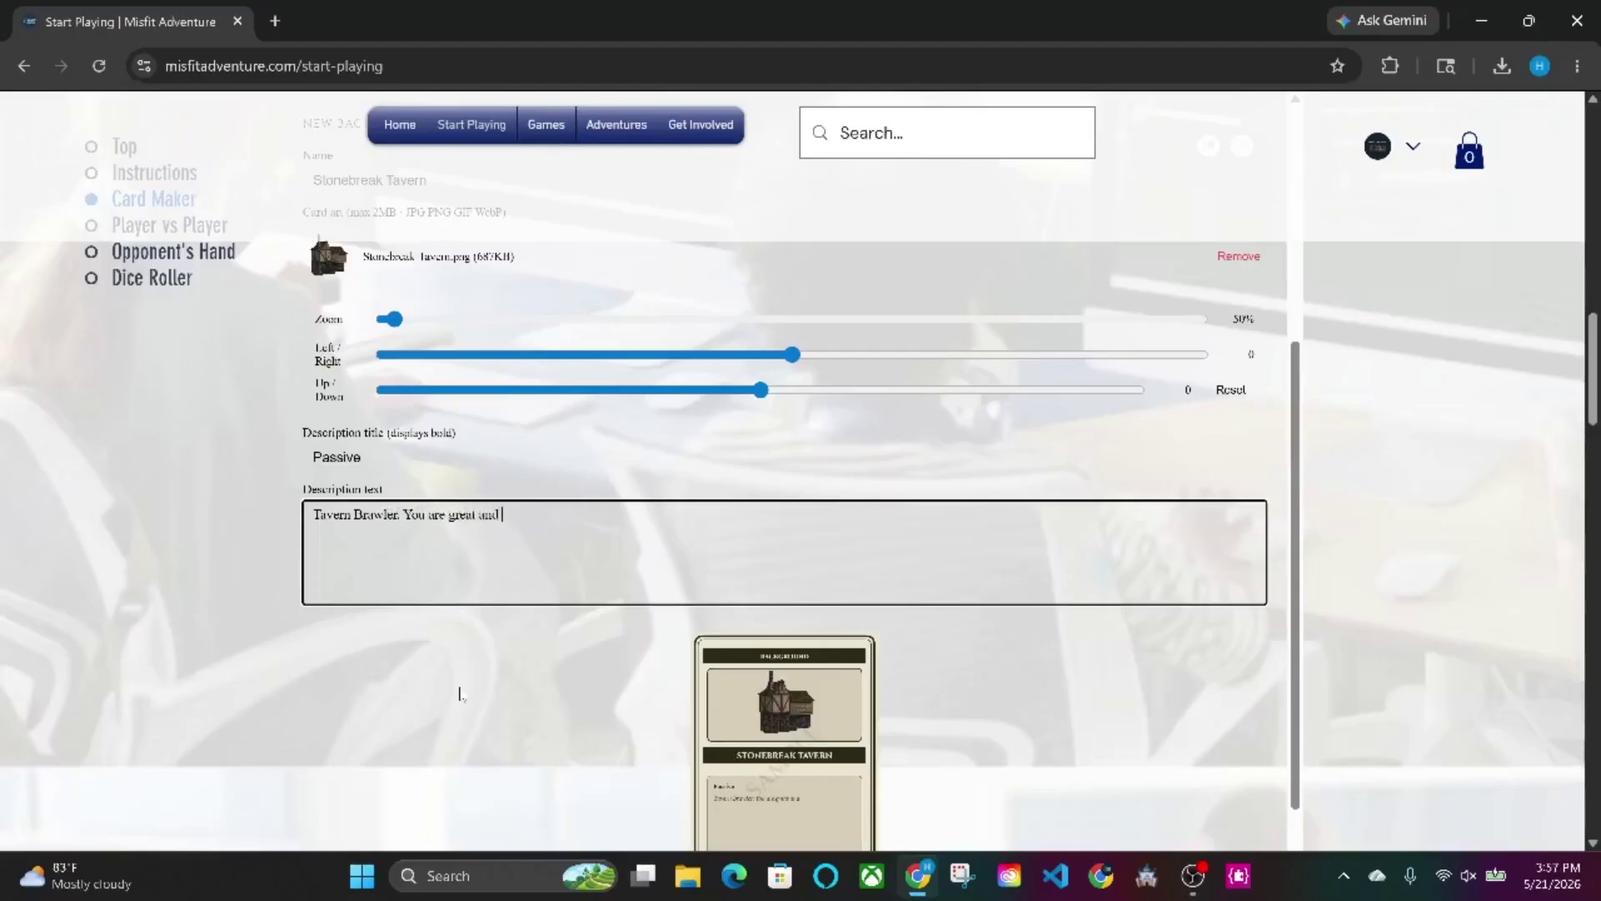
text(using anything and everything a)
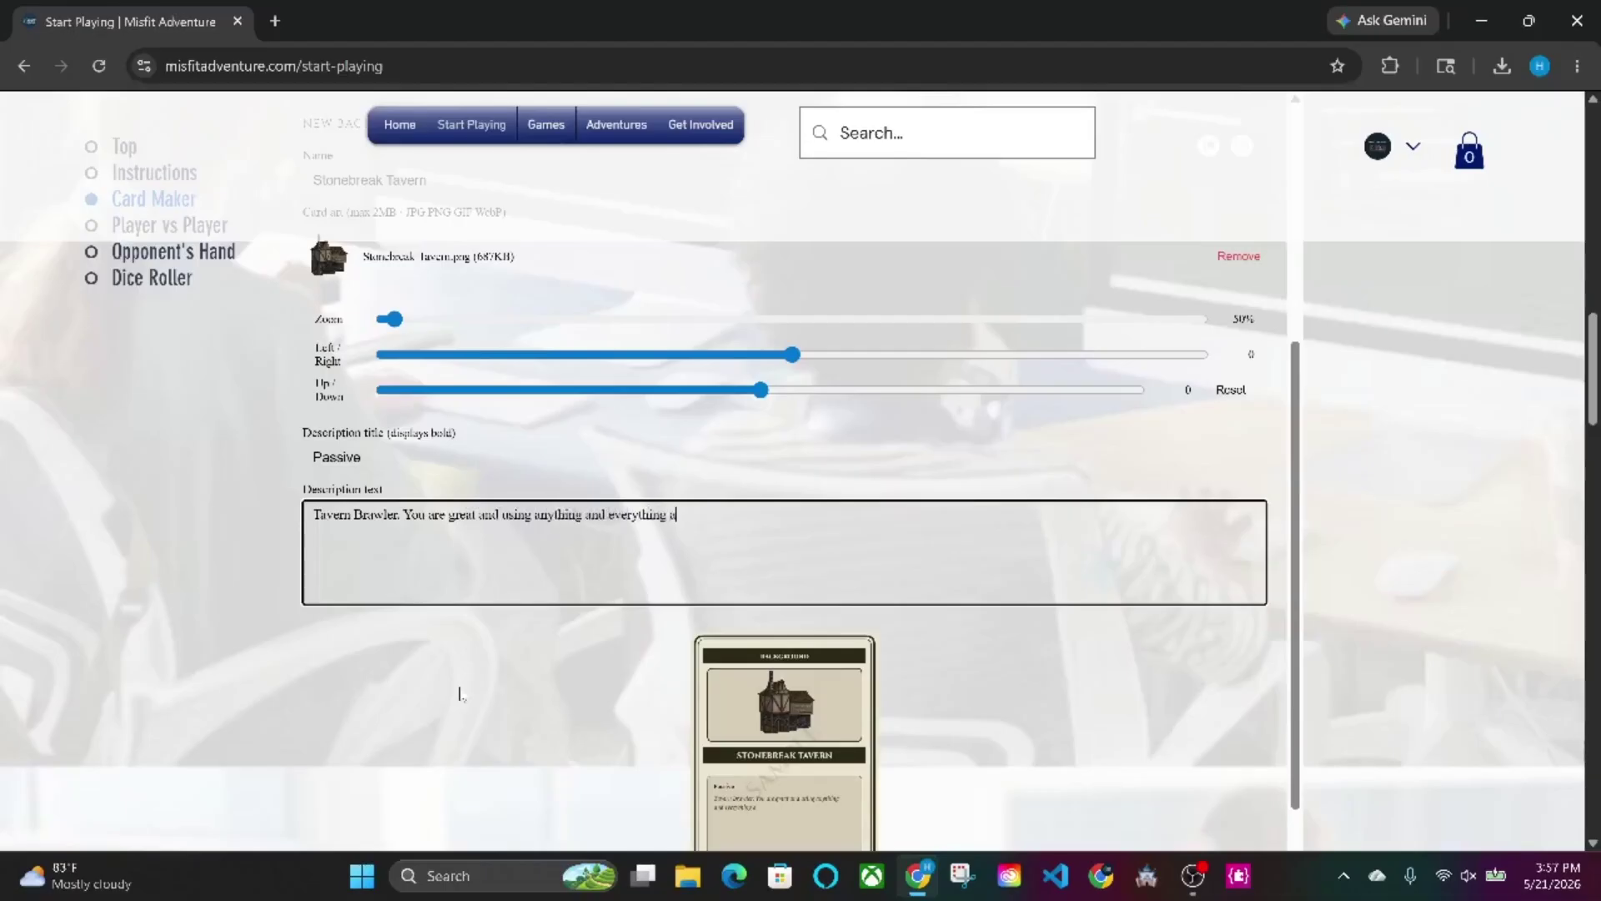
text(s a weapon. You)
text(have +  2 to Defense )
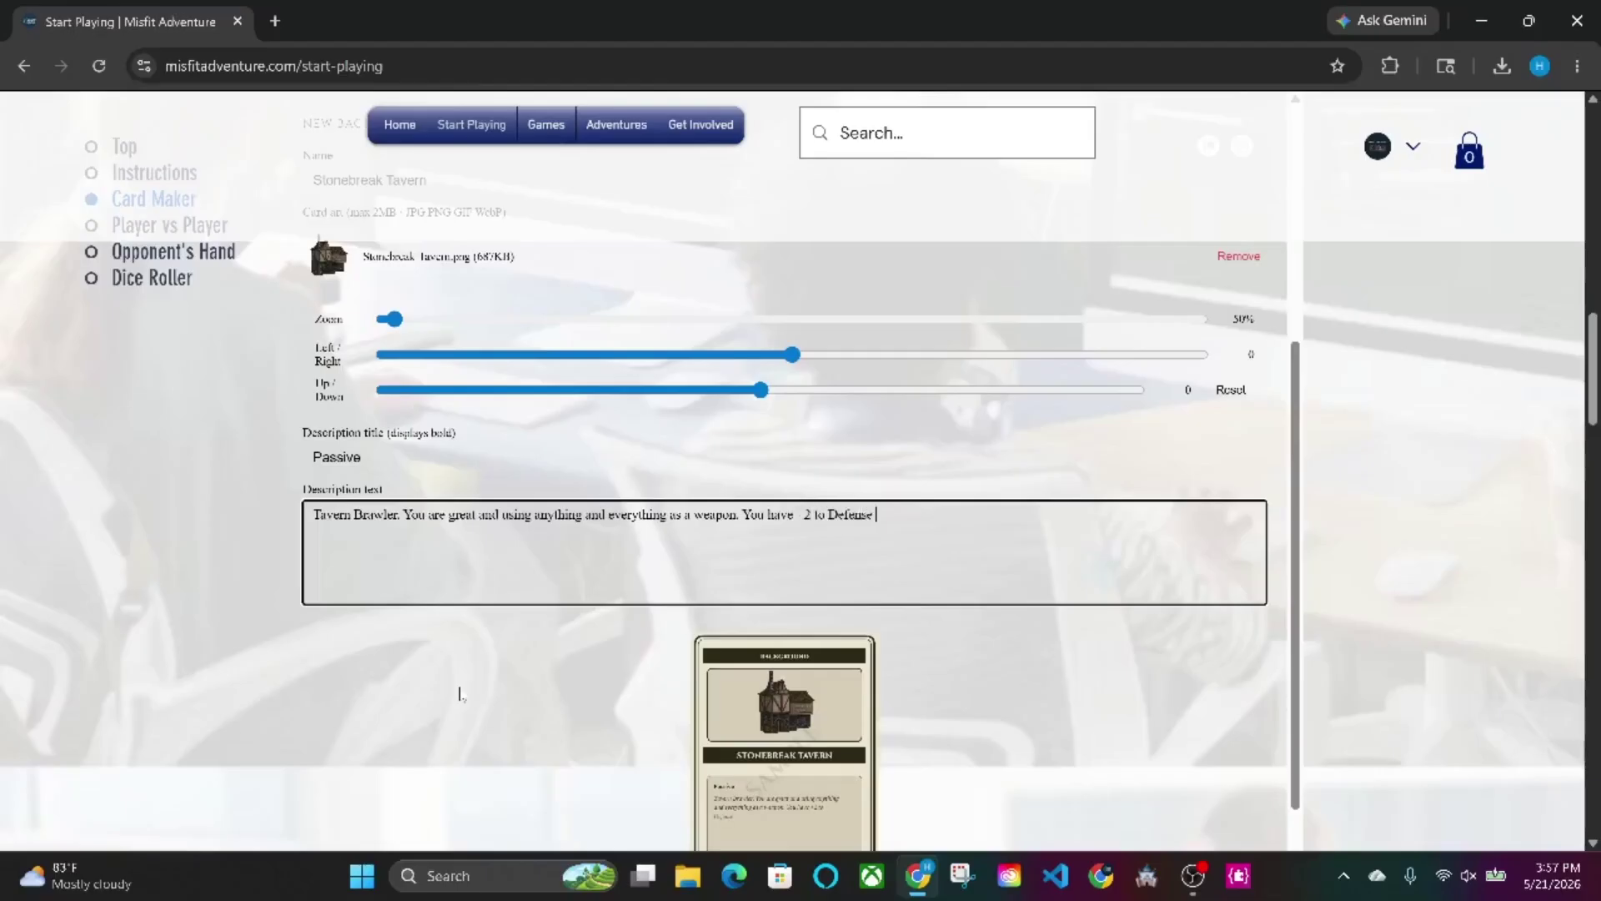
text(but -2 to interpersonal.)
Step: Review the Stonebreak Tavern card's preview and form entries, along with the existing cards and the card-creation instructions
scroll(899, 550, down, 1)
scroll(901, 556, up, 1)
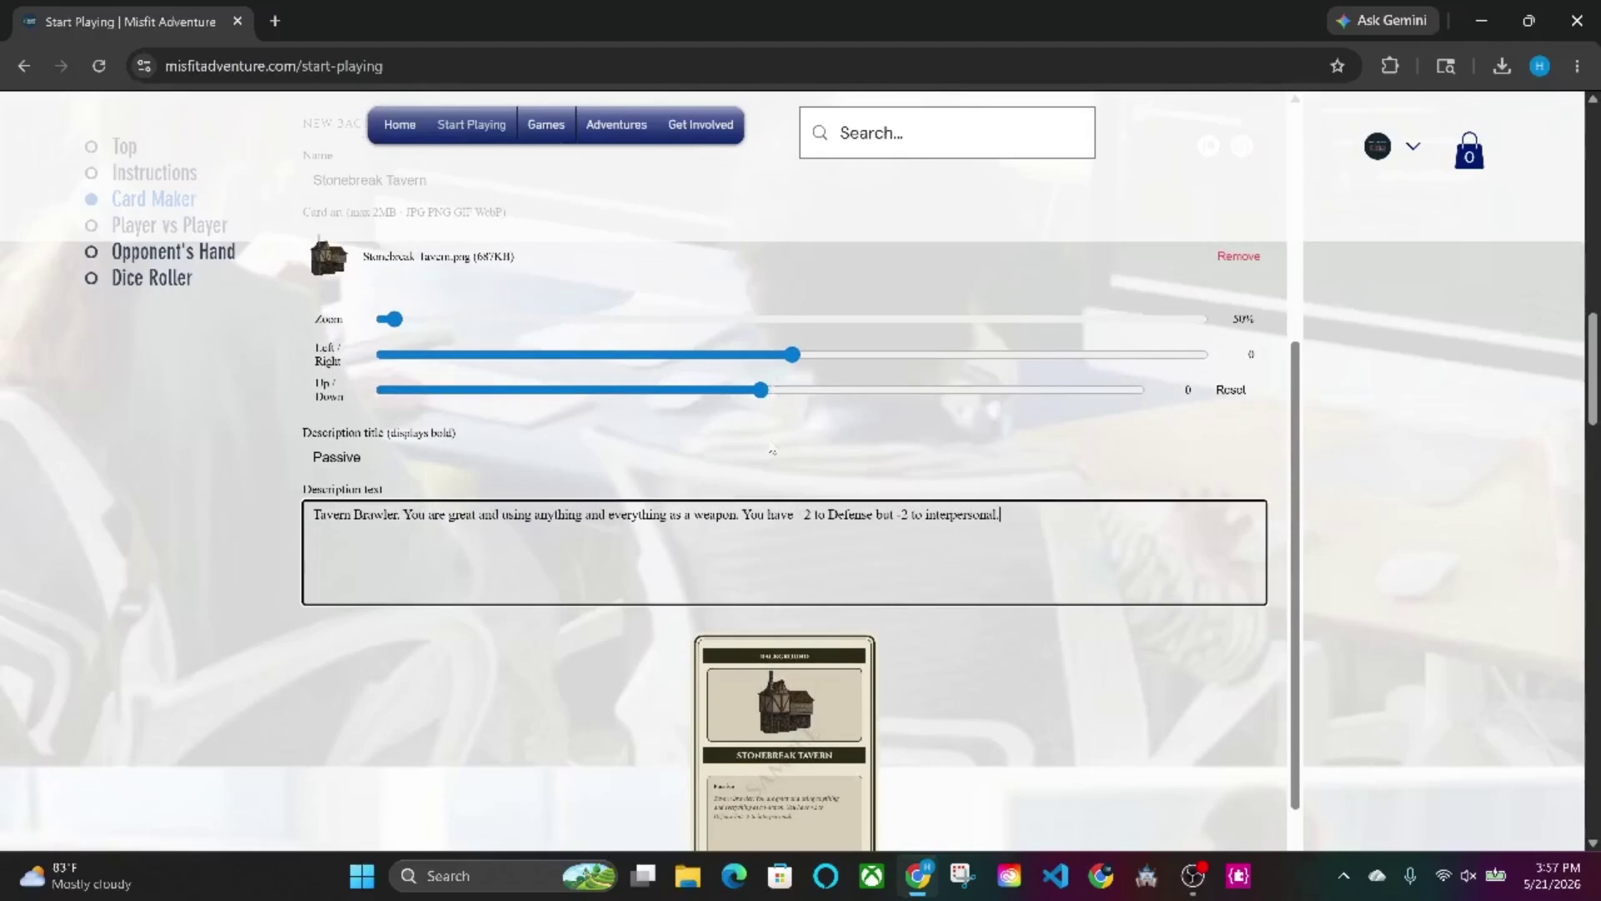
scroll(772, 451, up, 1)
scroll(772, 451, up, 3)
scroll(772, 451, down, 5)
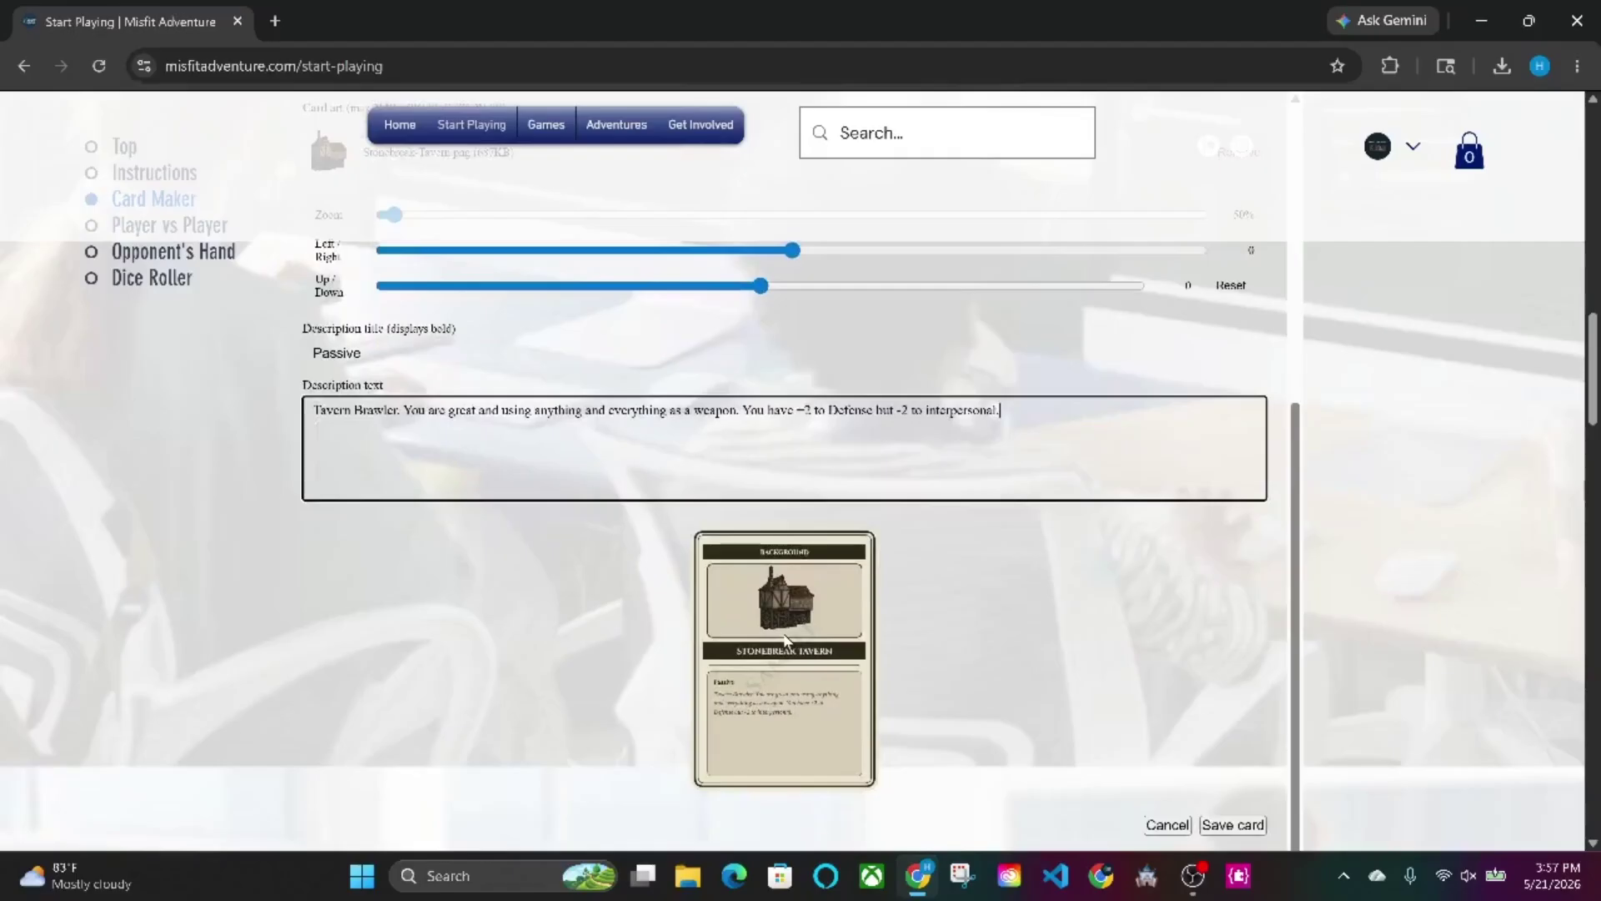
scroll(785, 639, up, 2)
scroll(784, 638, down, 2)
scroll(785, 639, up, 3)
scroll(779, 625, down, 2)
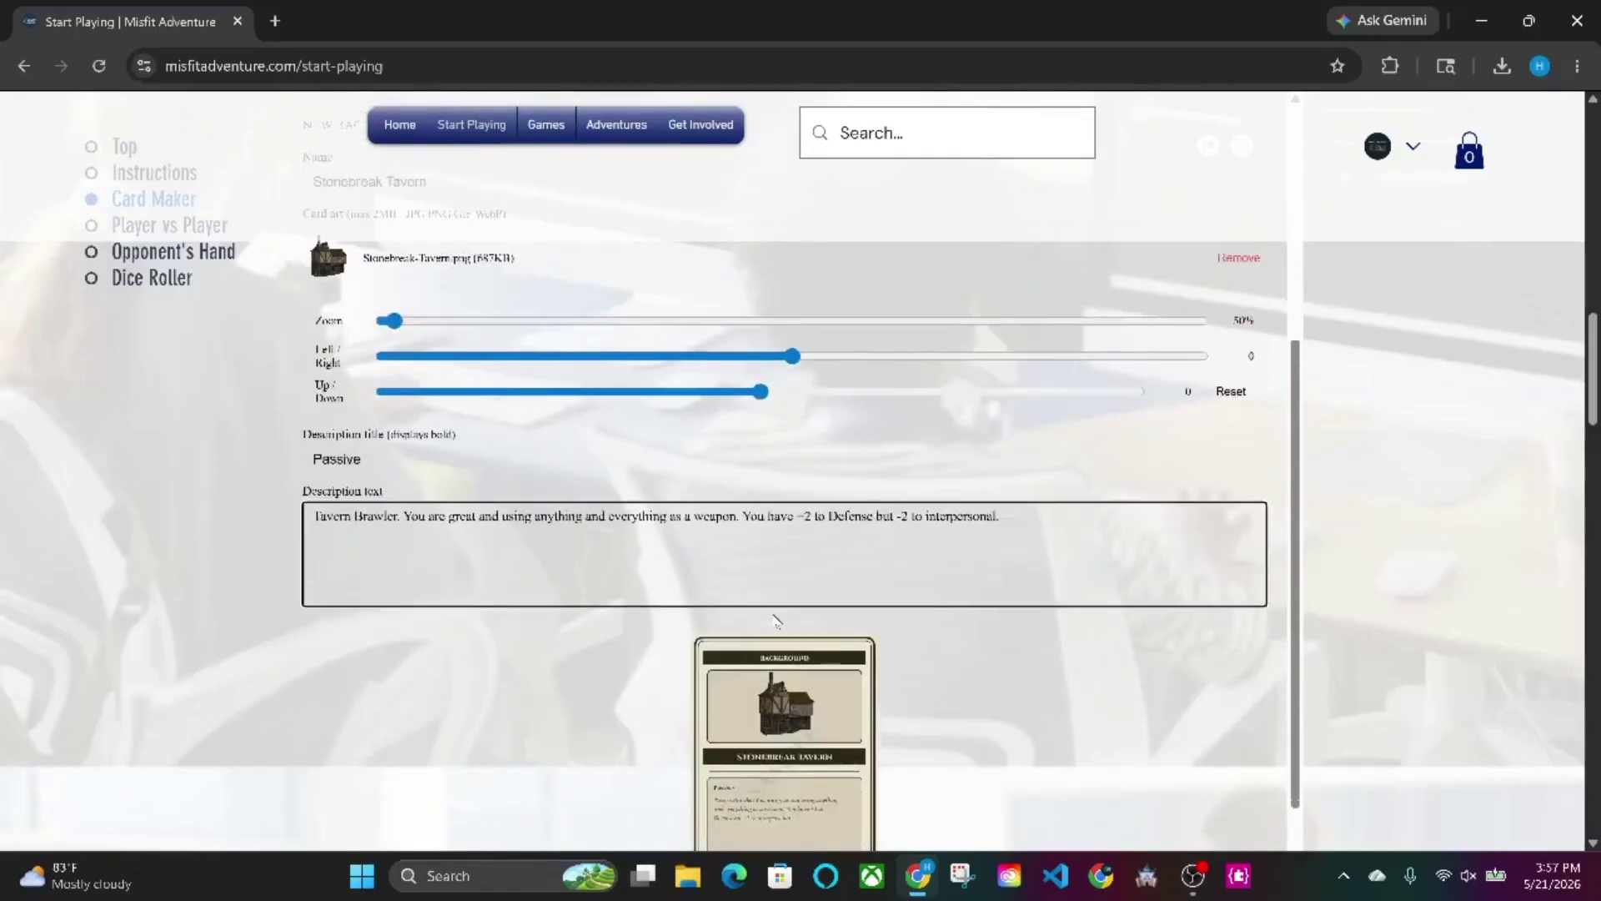
scroll(771, 613, down, 1)
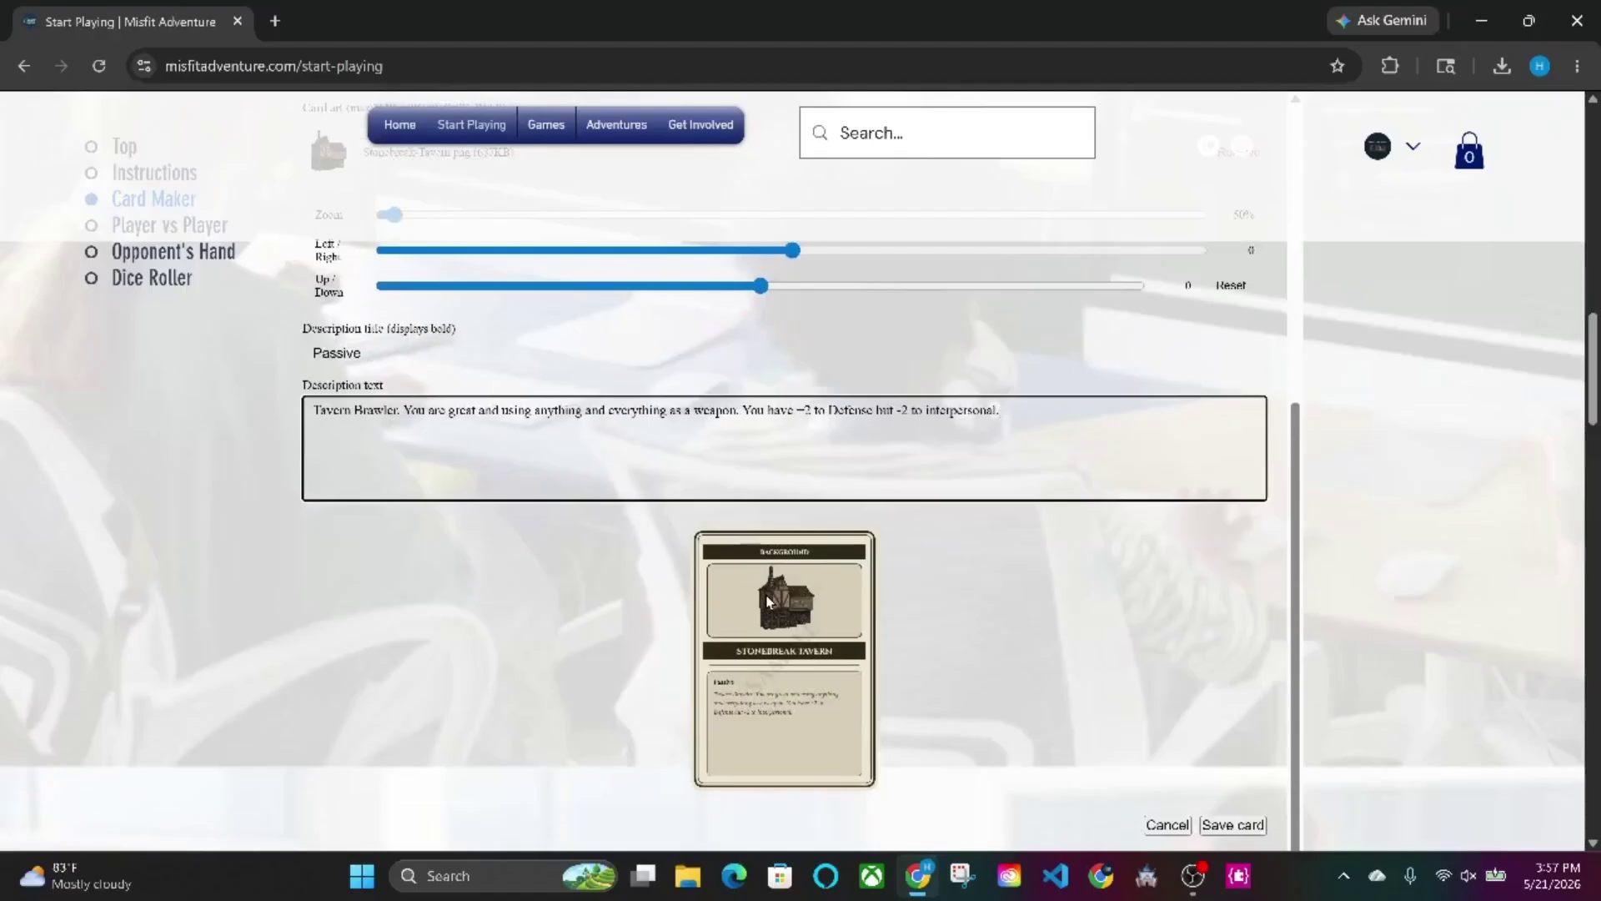
scroll(768, 600, up, 3)
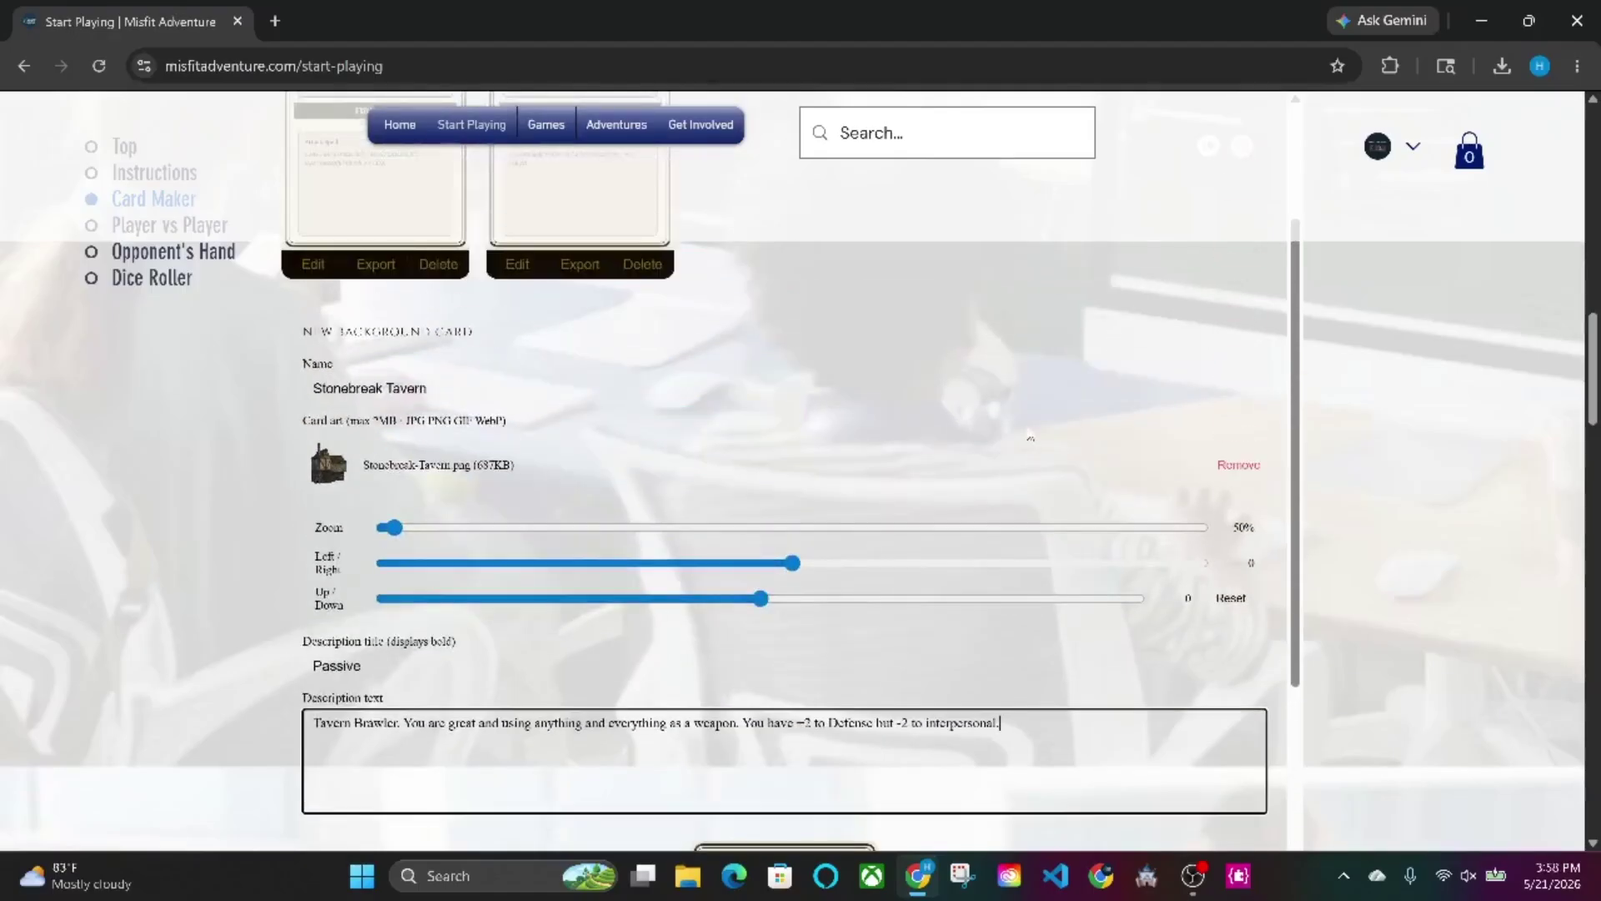
scroll(969, 486, up, 2)
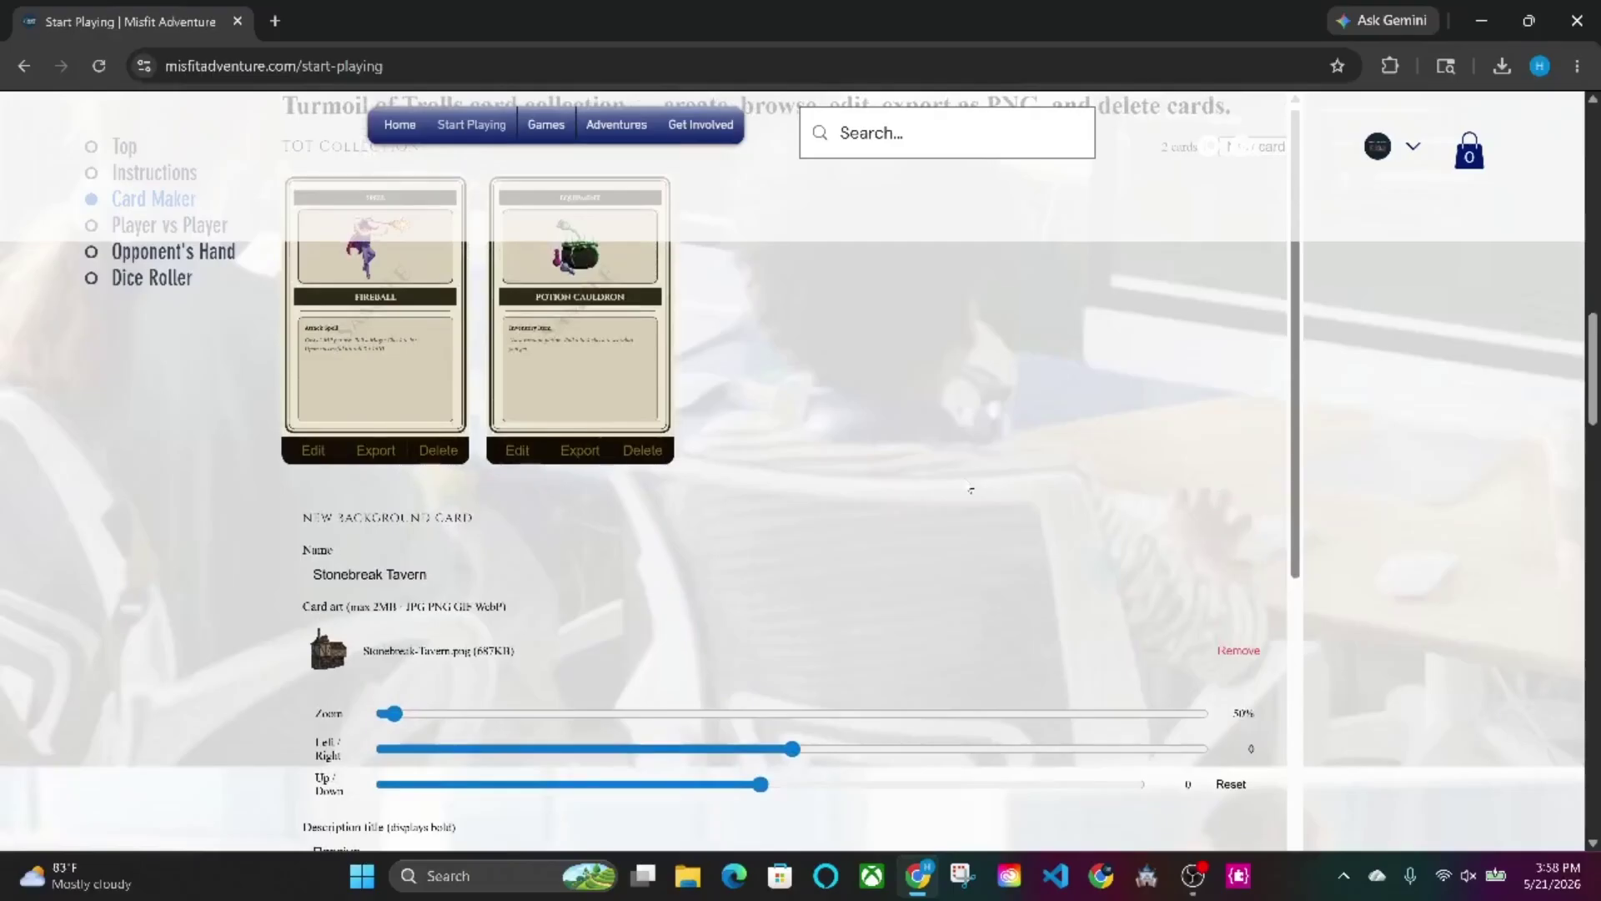
scroll(967, 486, up, 5)
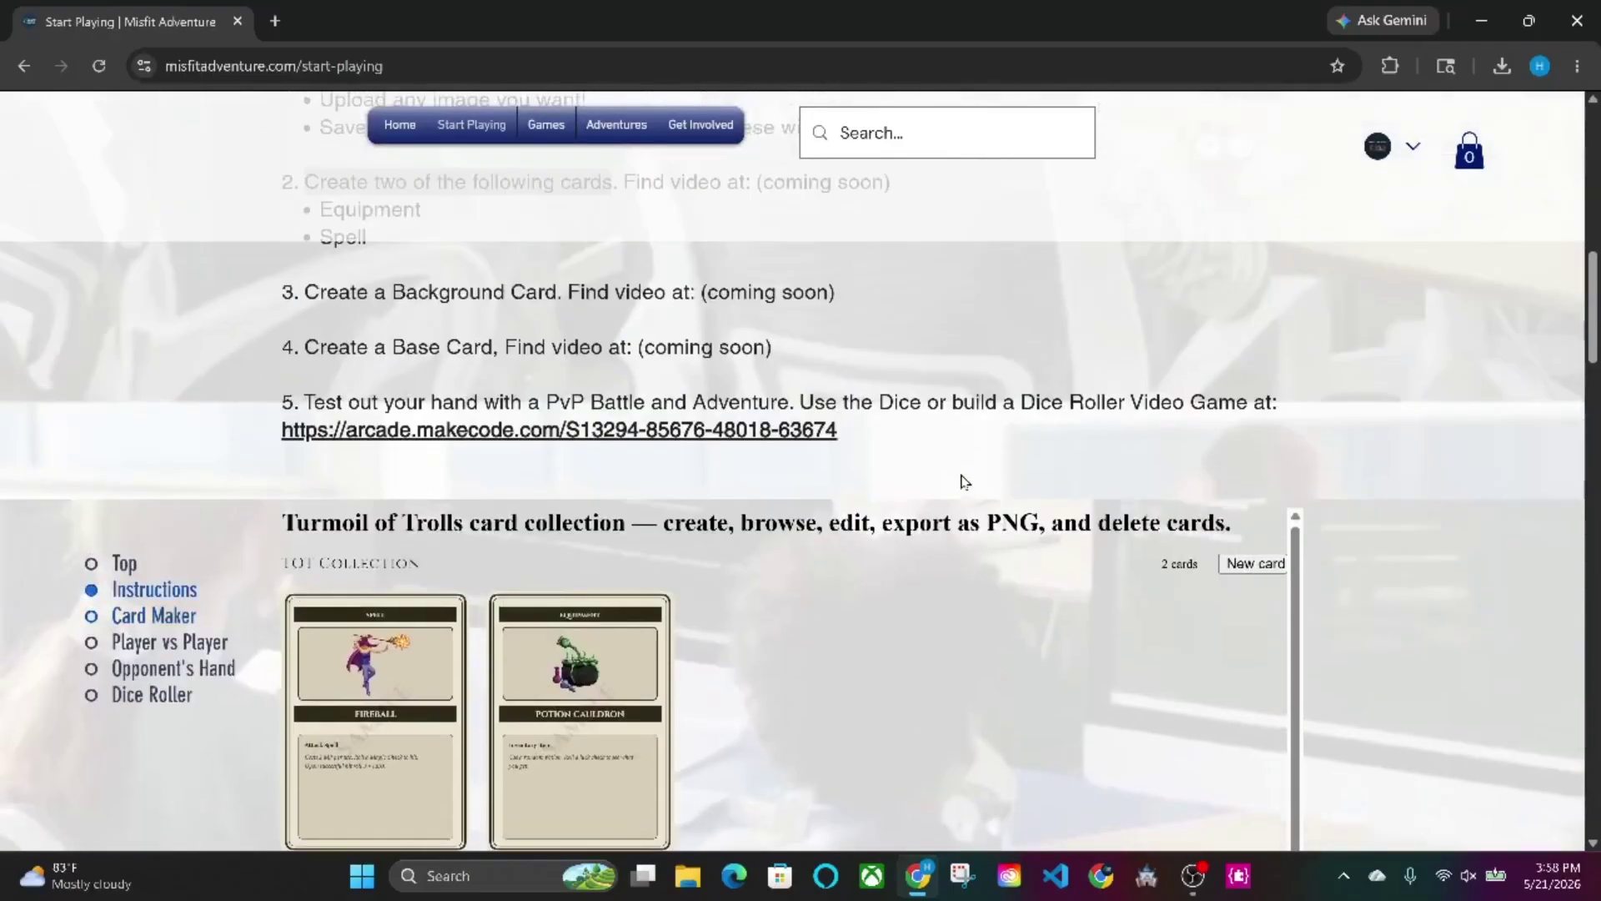
scroll(965, 482, down, 6)
scroll(964, 481, up, 1)
scroll(965, 482, down, 5)
scroll(800, 428, up, 3)
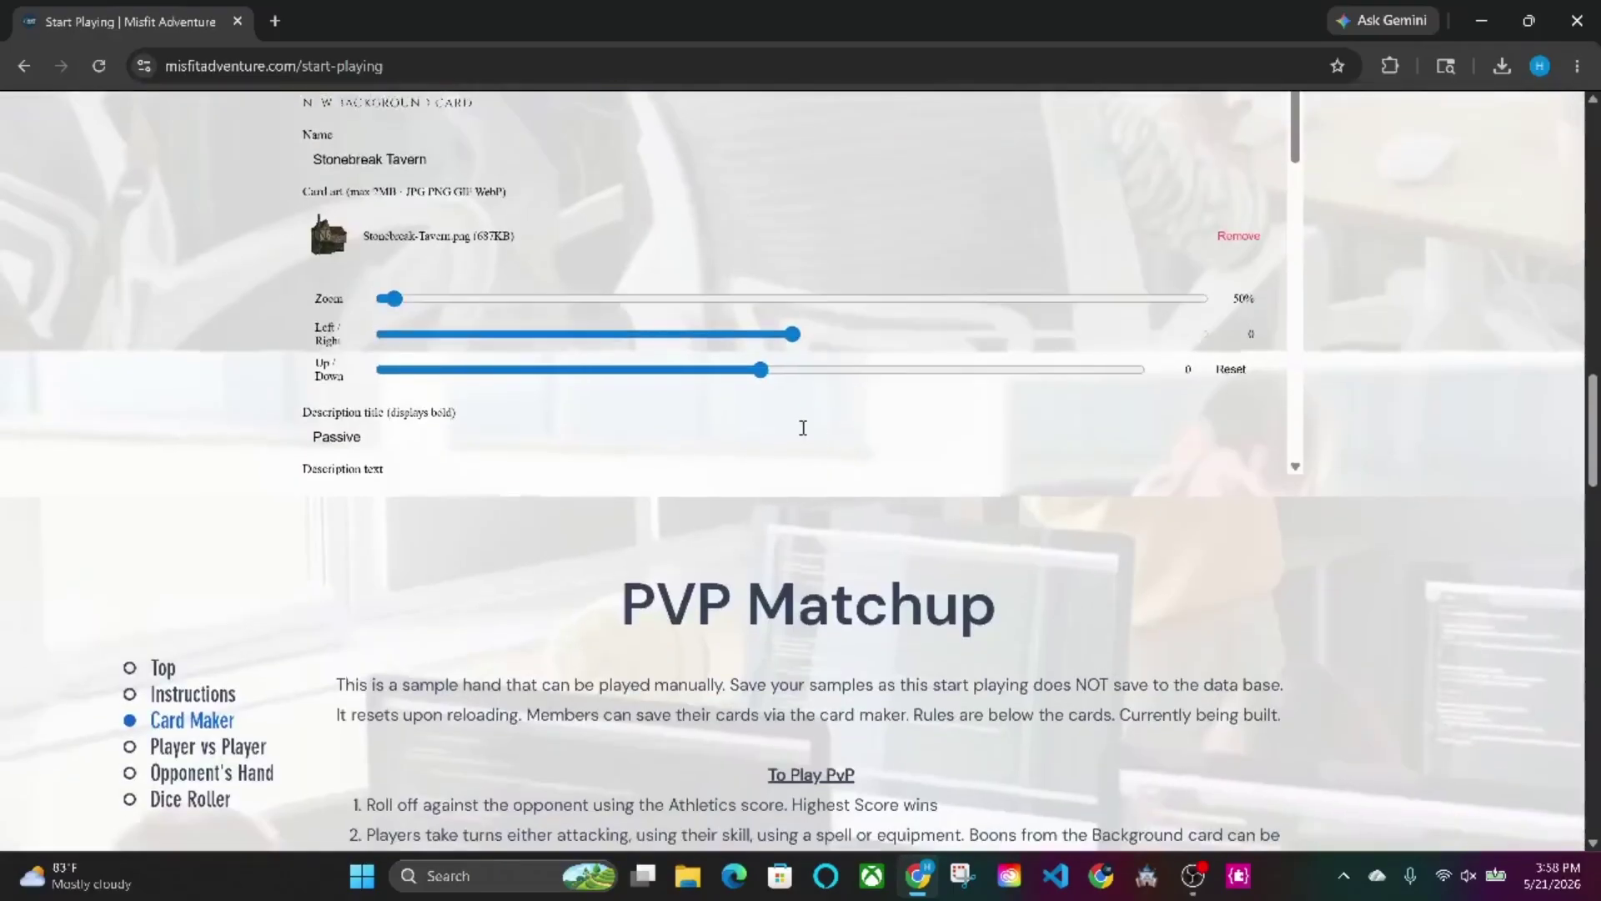
Step: Save the Stonebreak Tavern background card and return to the card collection
scroll(805, 450, down, 3)
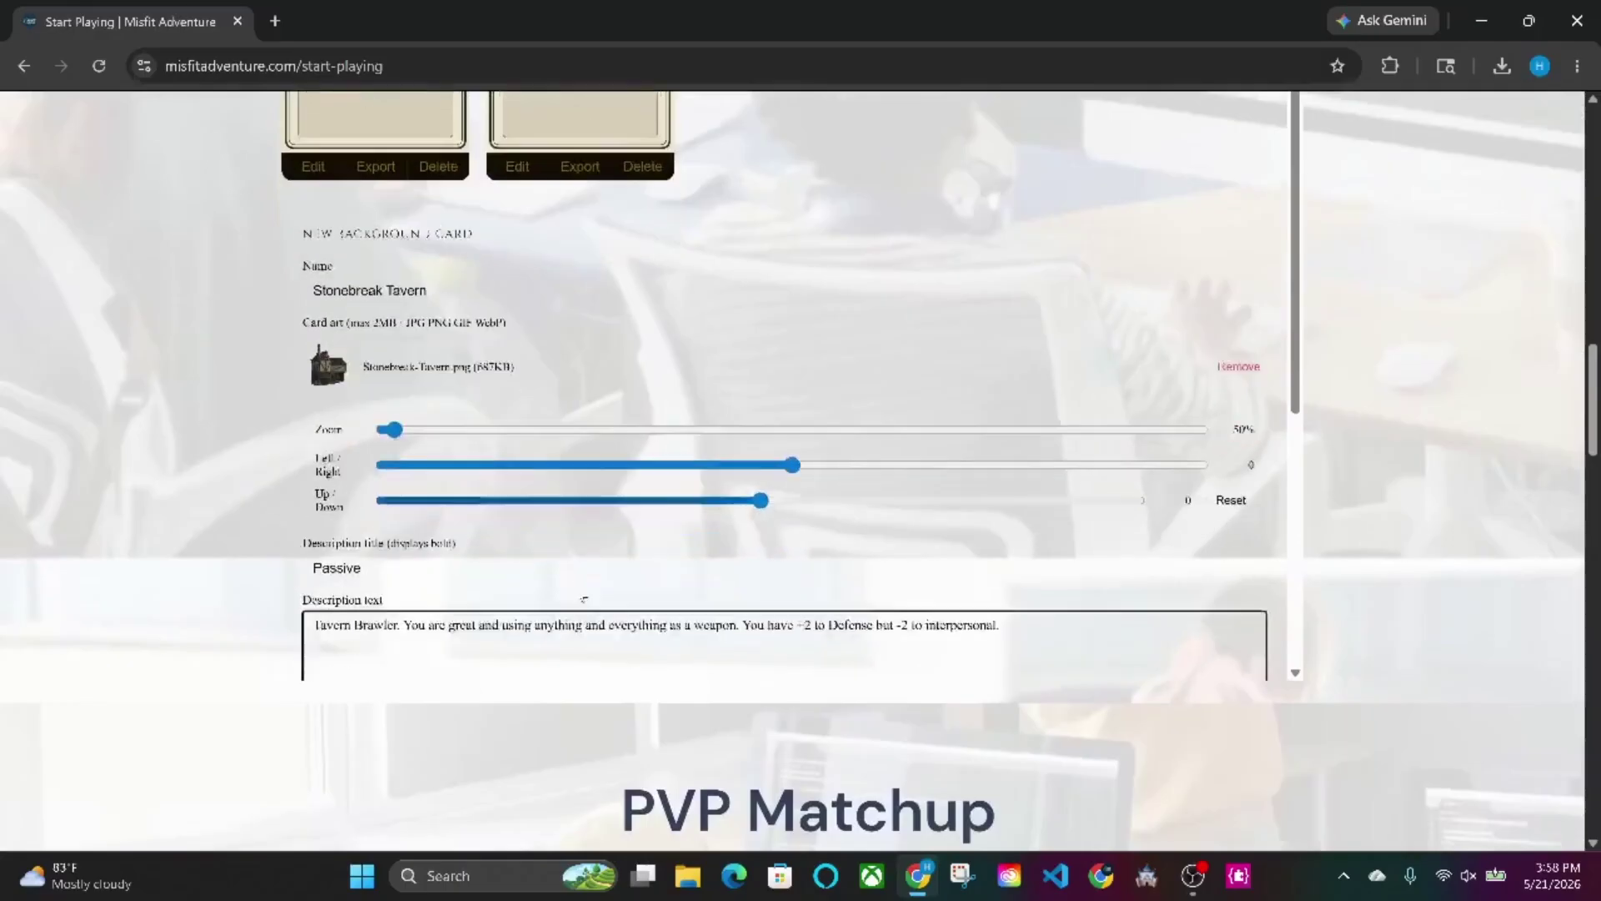
scroll(621, 588, down, 5)
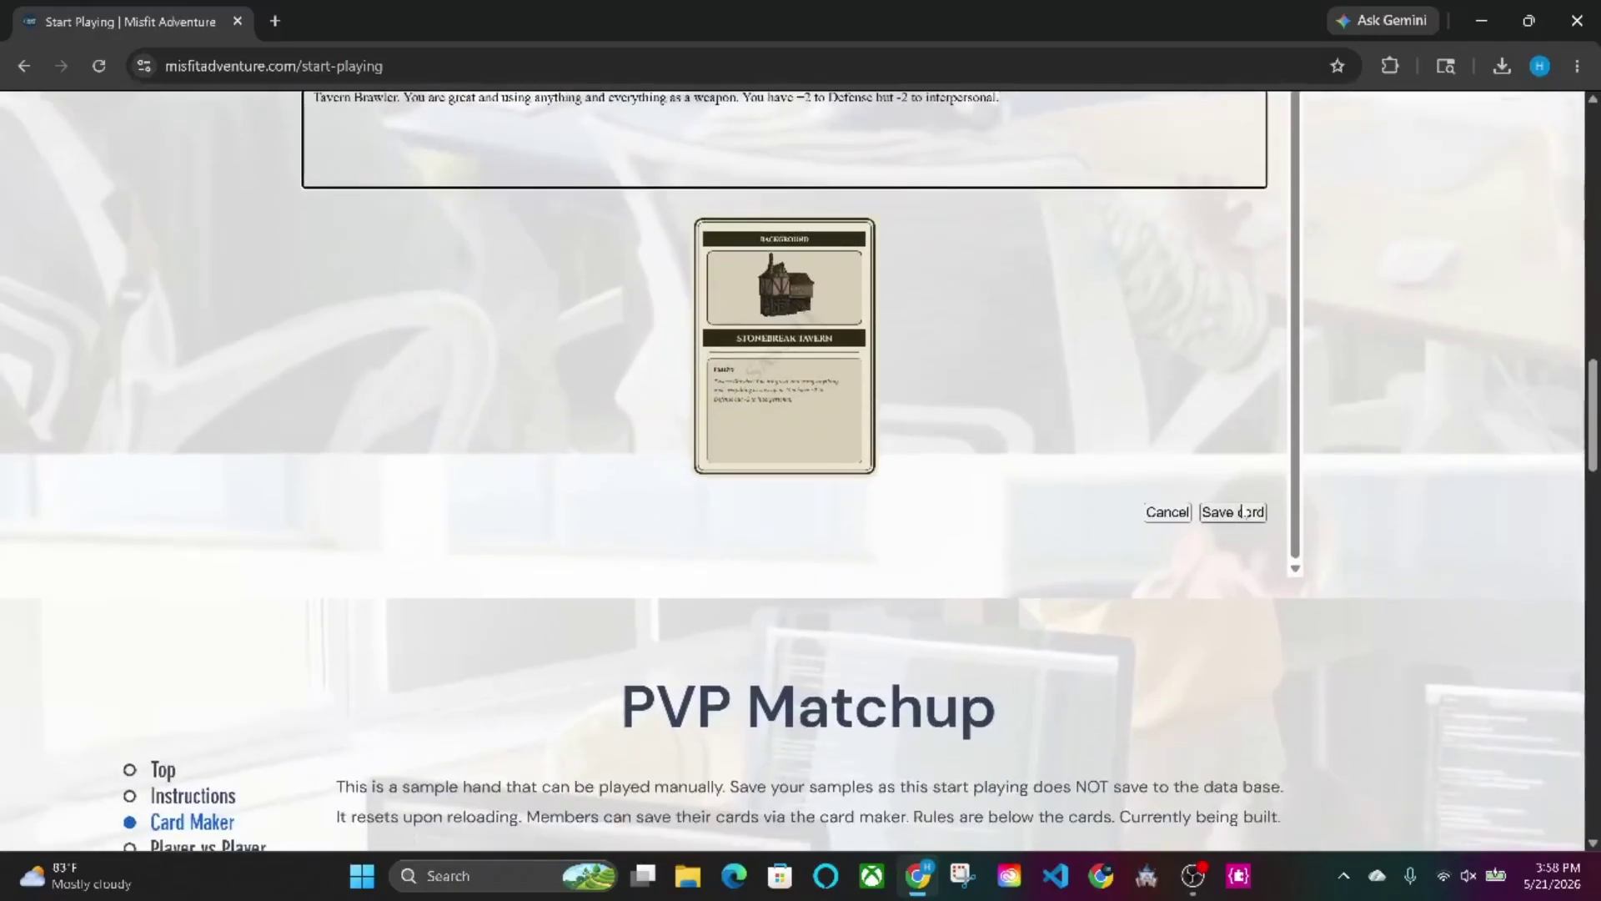
click(1241, 517)
scroll(1073, 458, up, 10)
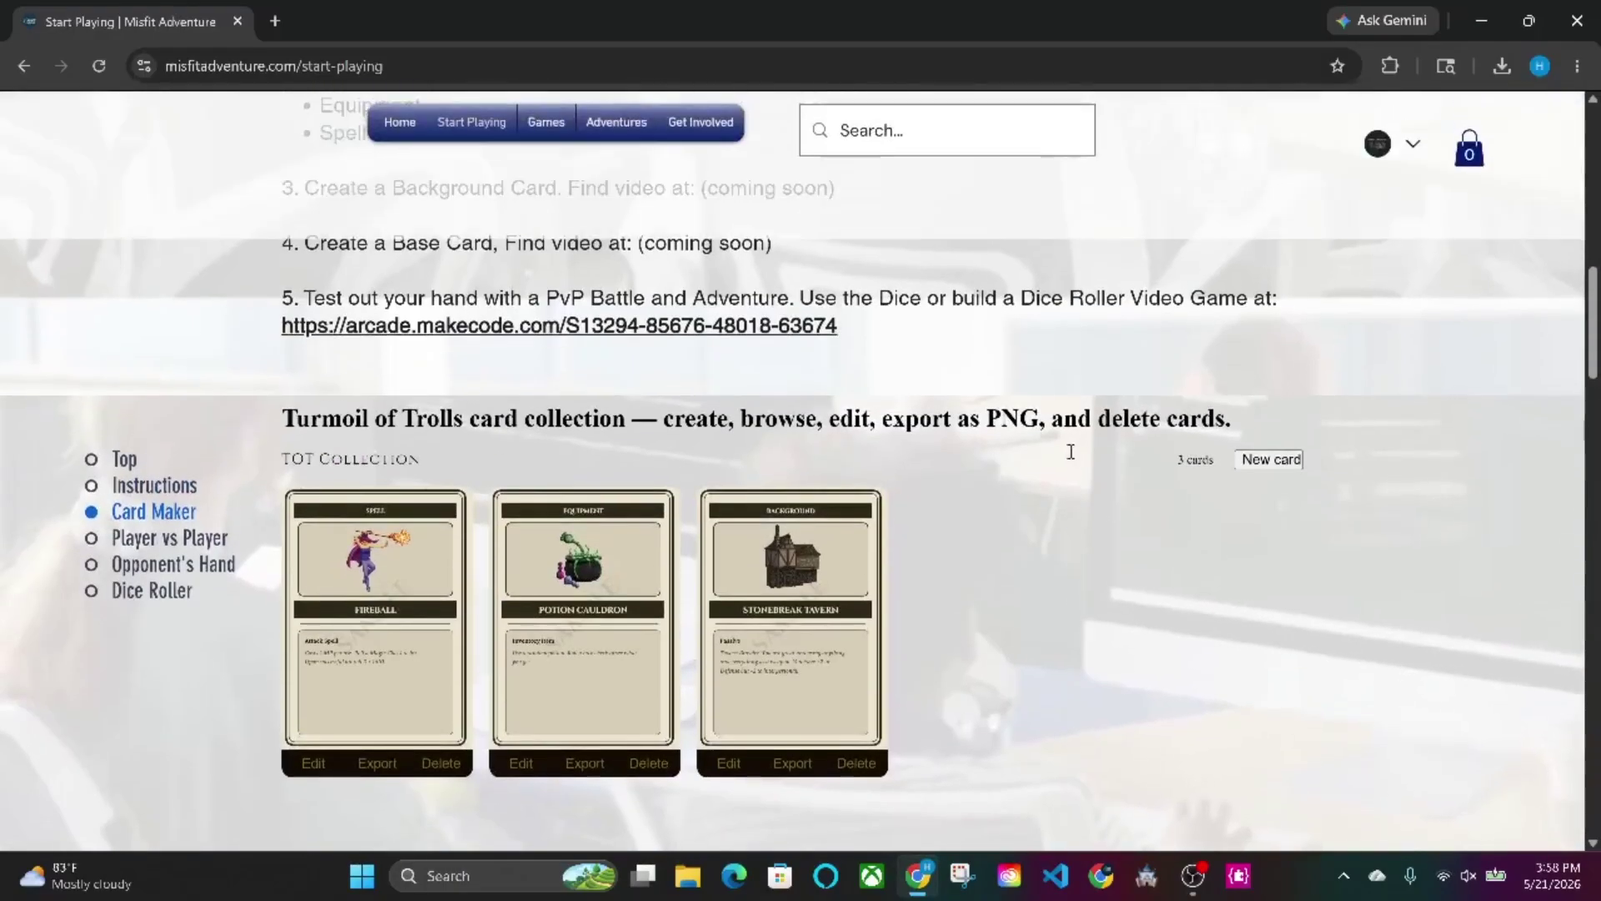